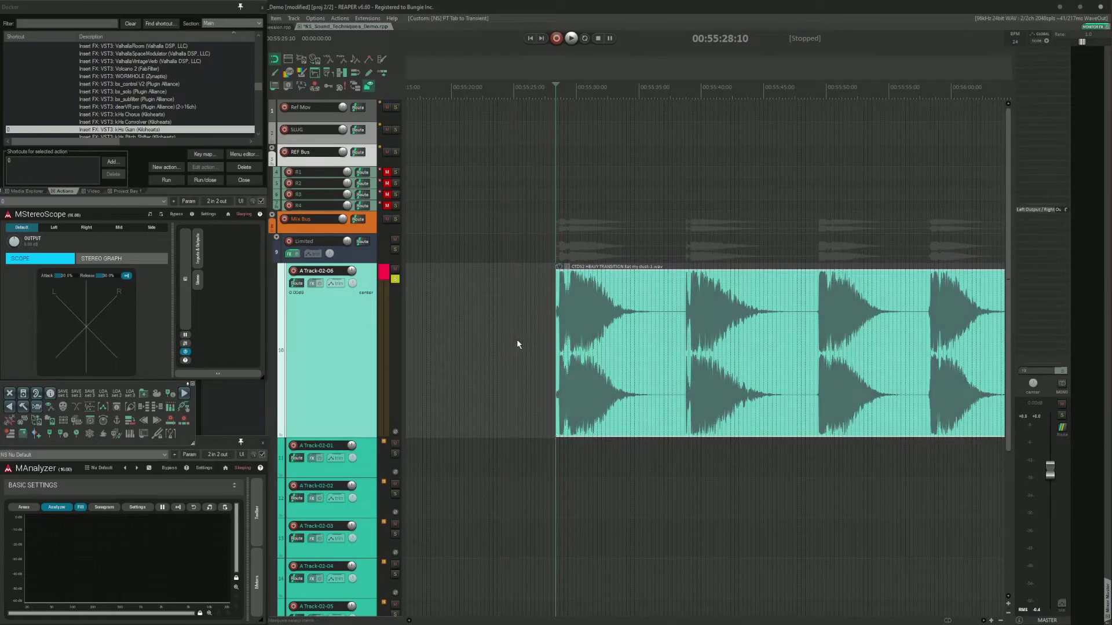
Step: Play the heavy transition clip on A Track-02-06 from its start to hear the unprocessed sound
scroll(516, 339, down, 2)
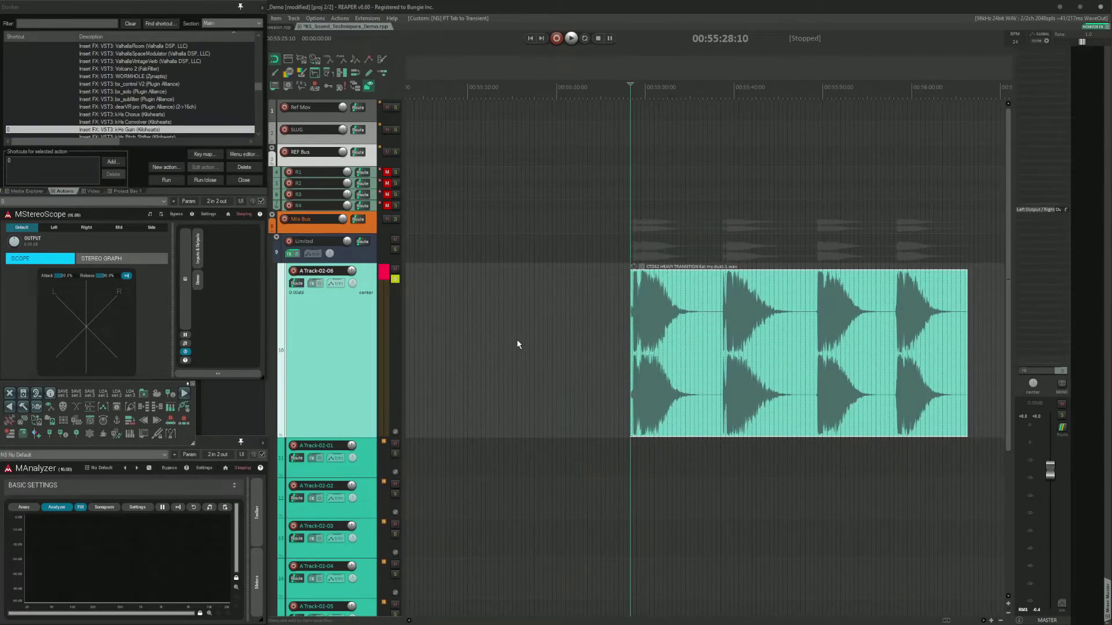
scroll(517, 339, up, 4)
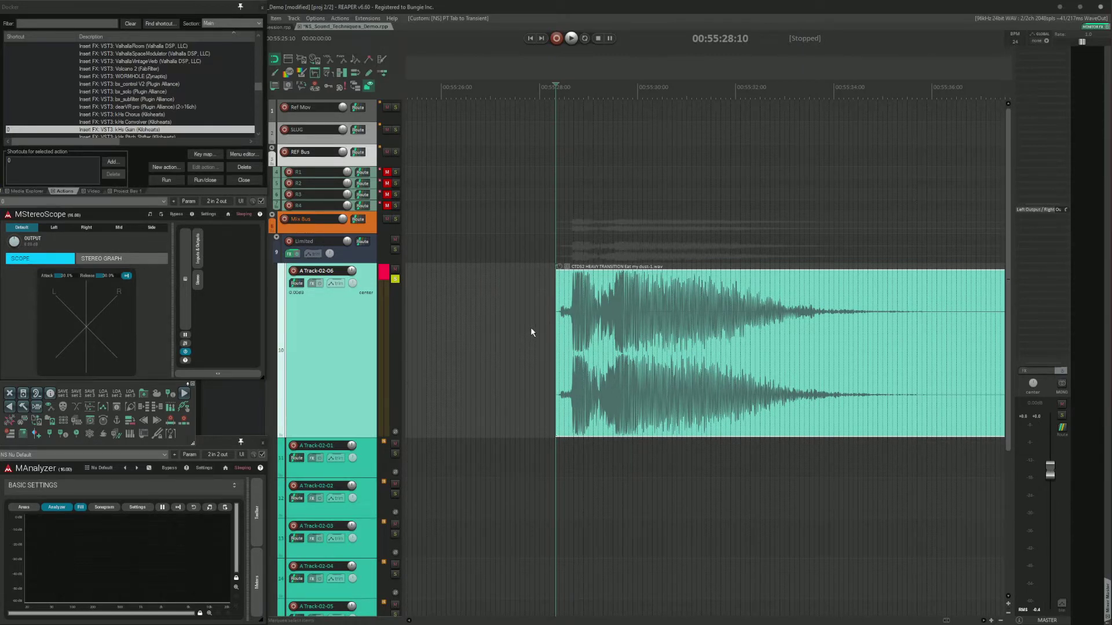
key(space)
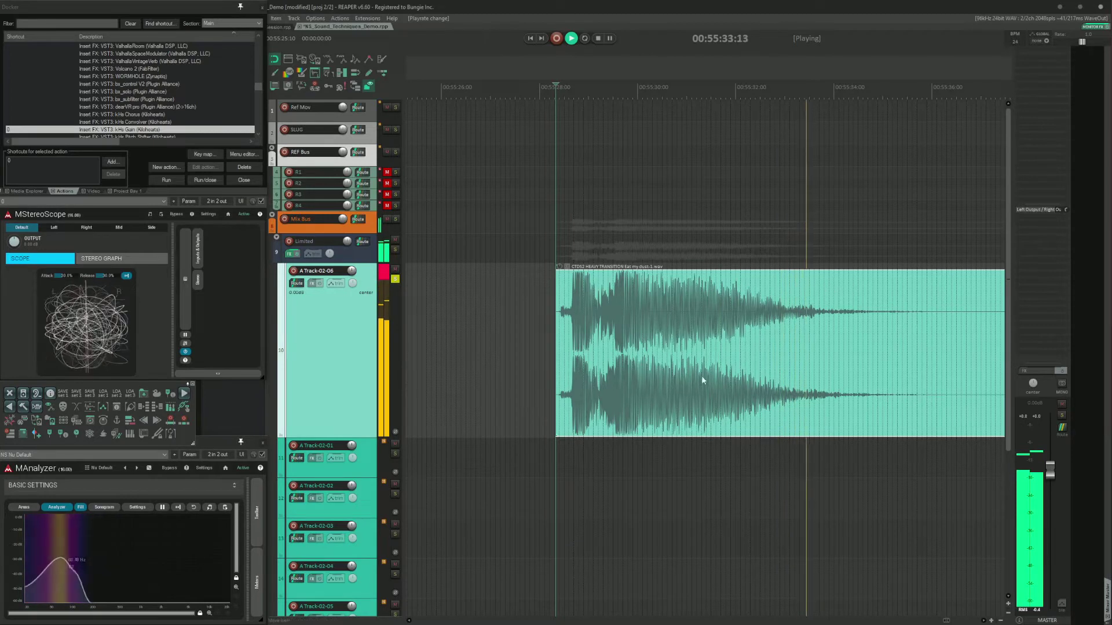
key(space)
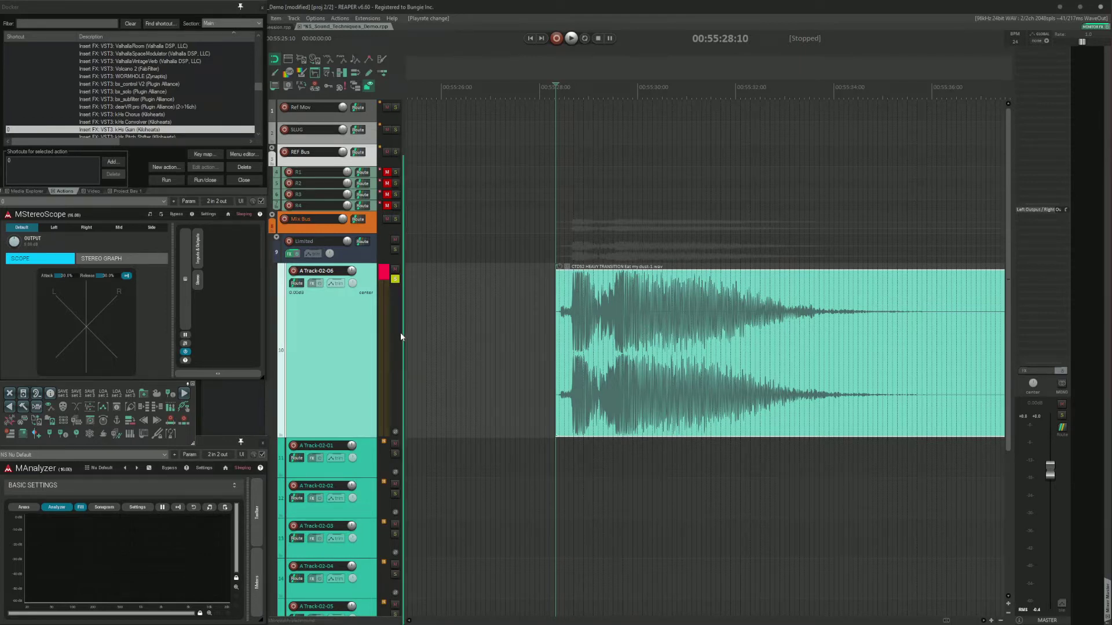
Step: Insert the kHs Gain effect on A Track-02-06 and set its gain to -5 dB
key(q)
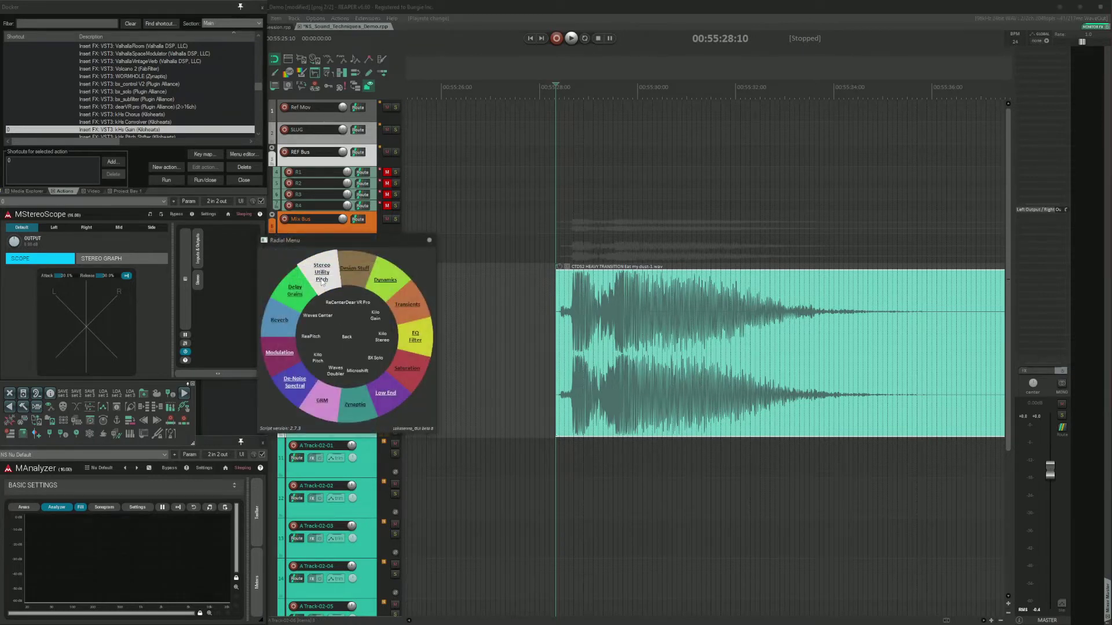
click(323, 283)
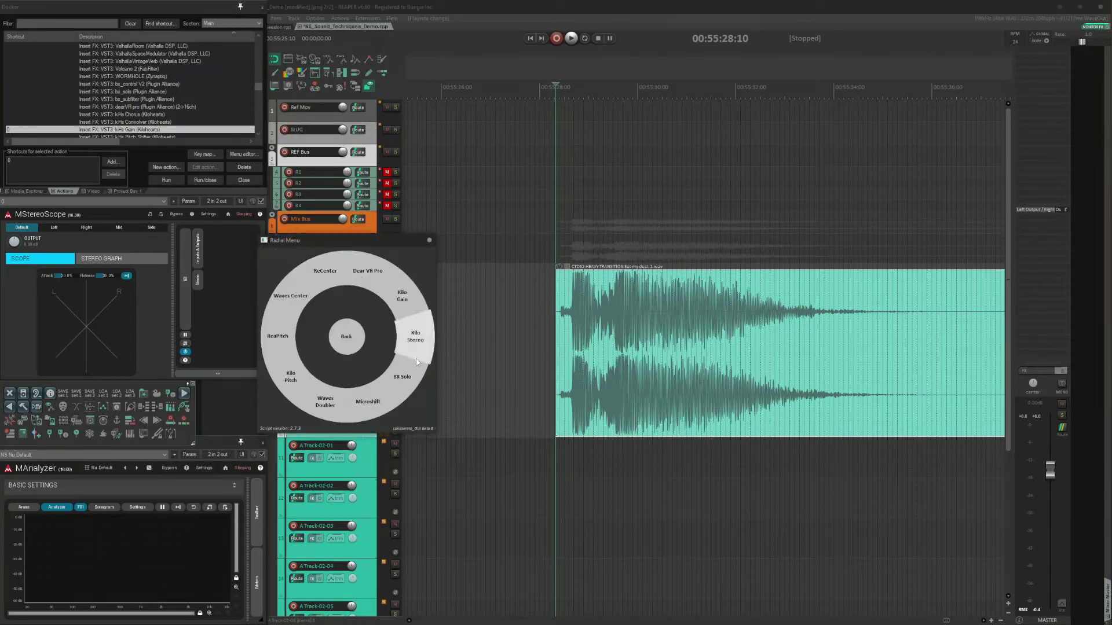
click(406, 296)
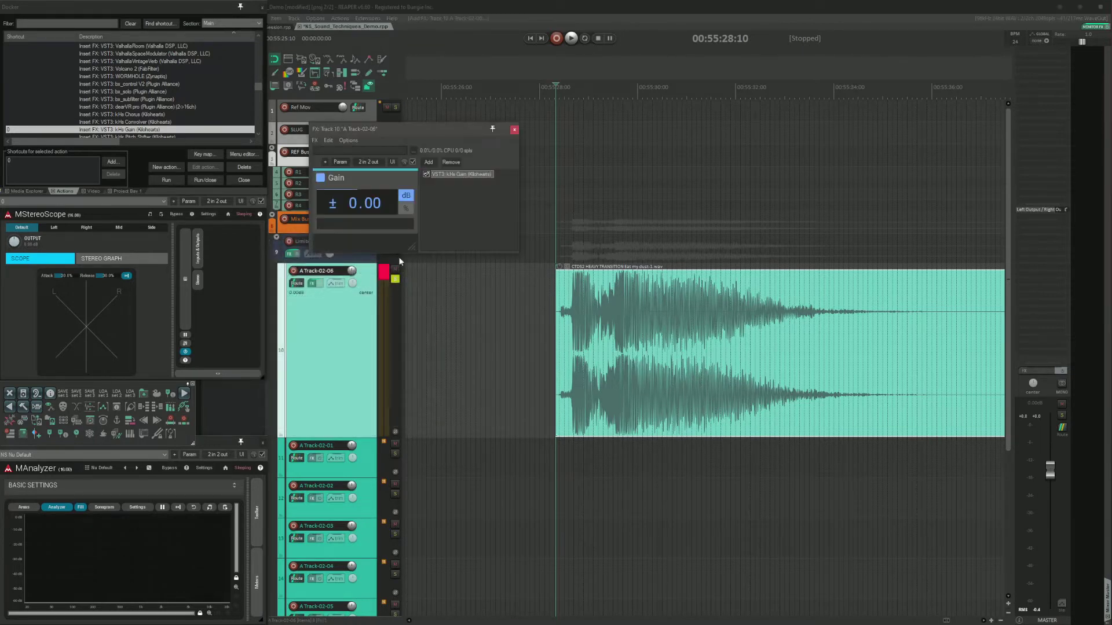
double_click(356, 203)
text(-5)
key(Return)
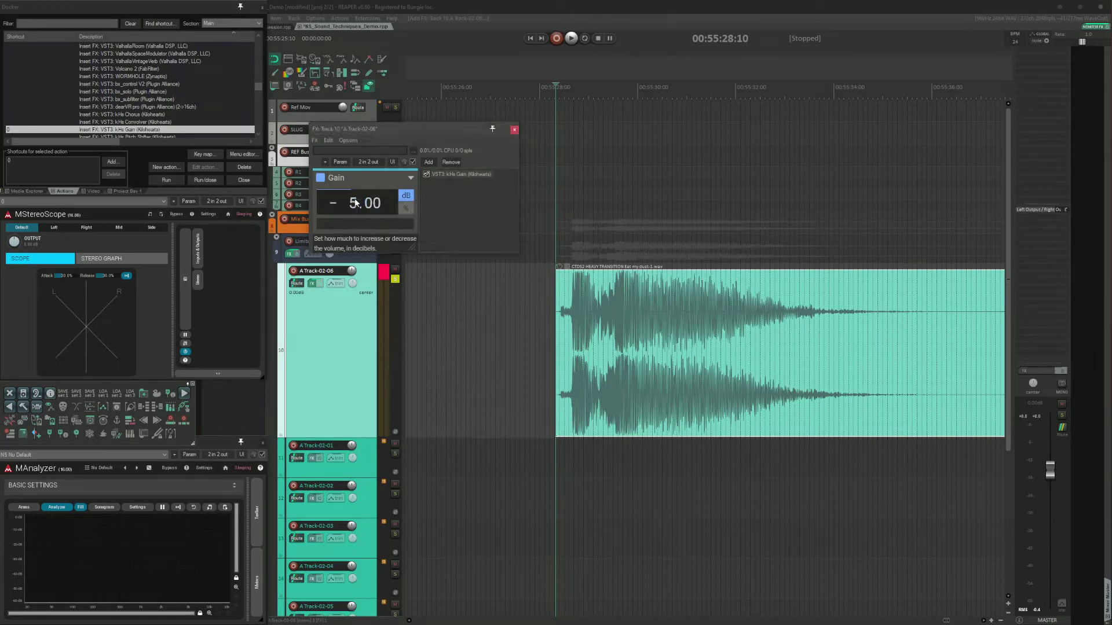
click(514, 130)
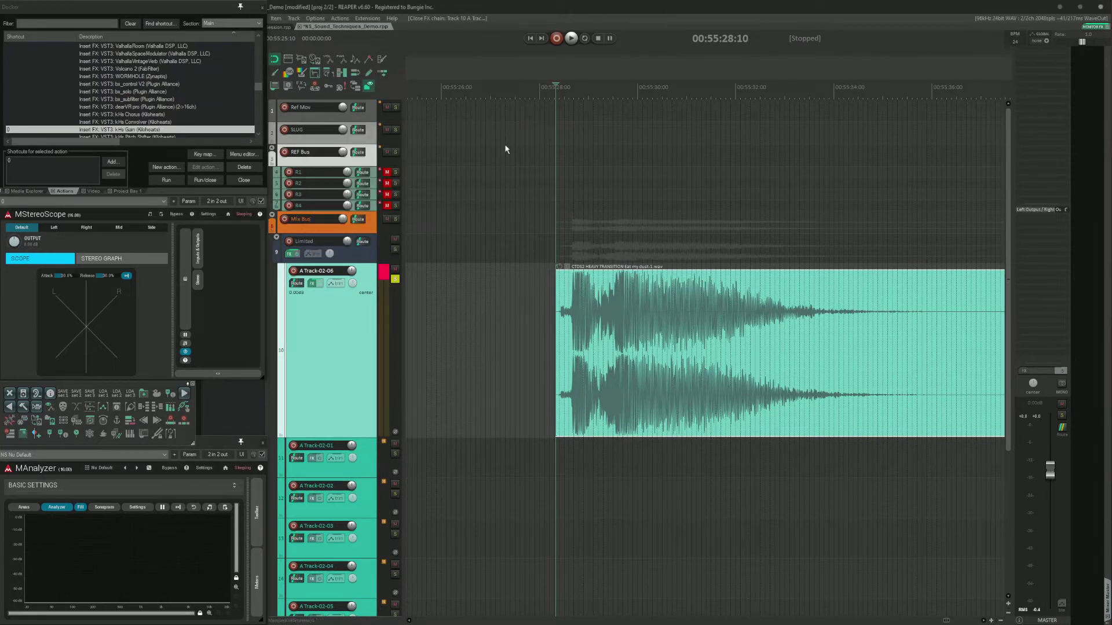
Step: Add FabFilter Pro-Q 3 after the gain effect and create a low-cut band at the low end of the spectrum
key(q)
click(400, 356)
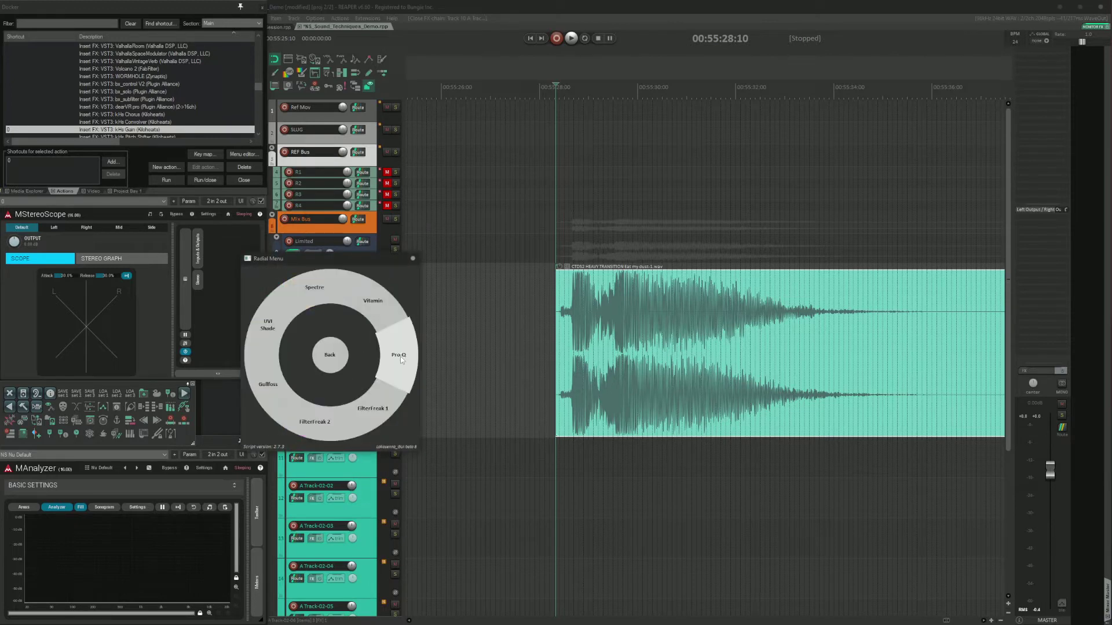
click(400, 356)
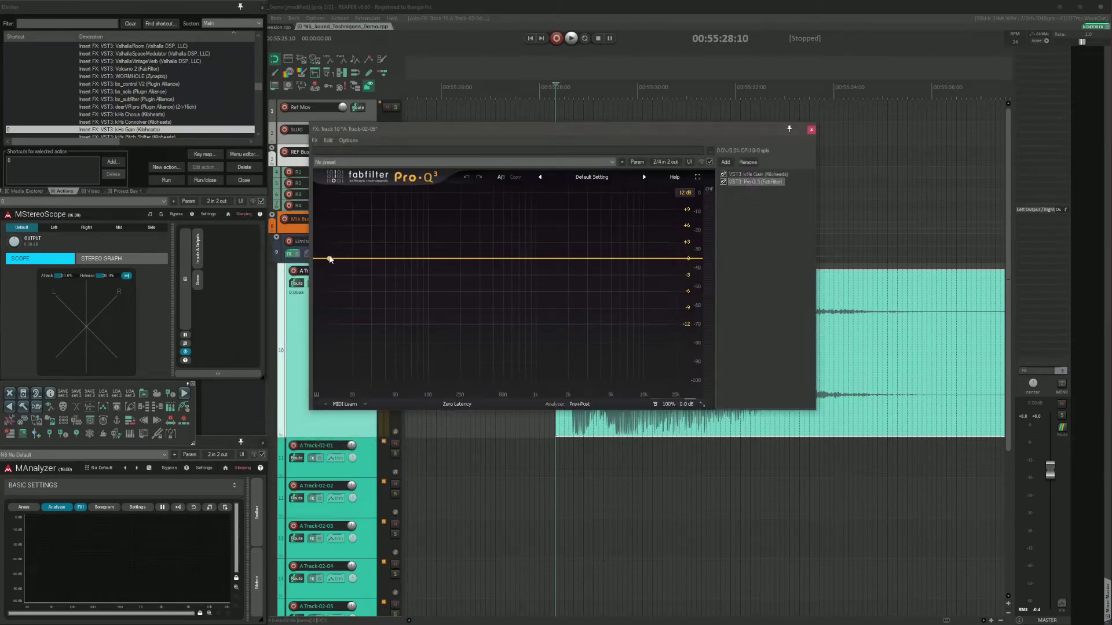
click(329, 260)
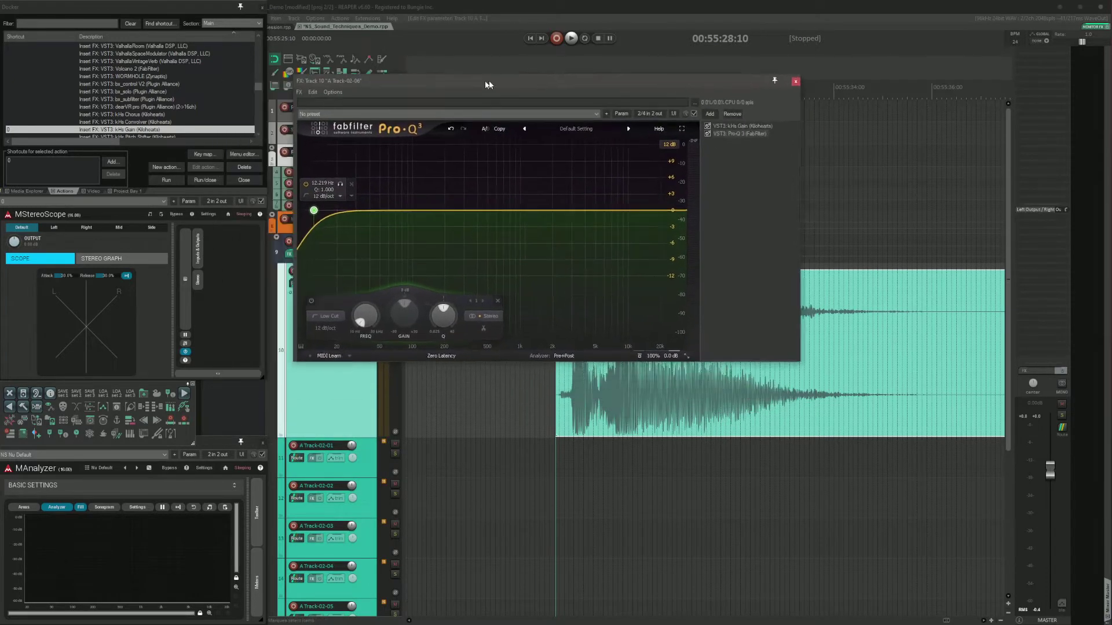
click(755, 125)
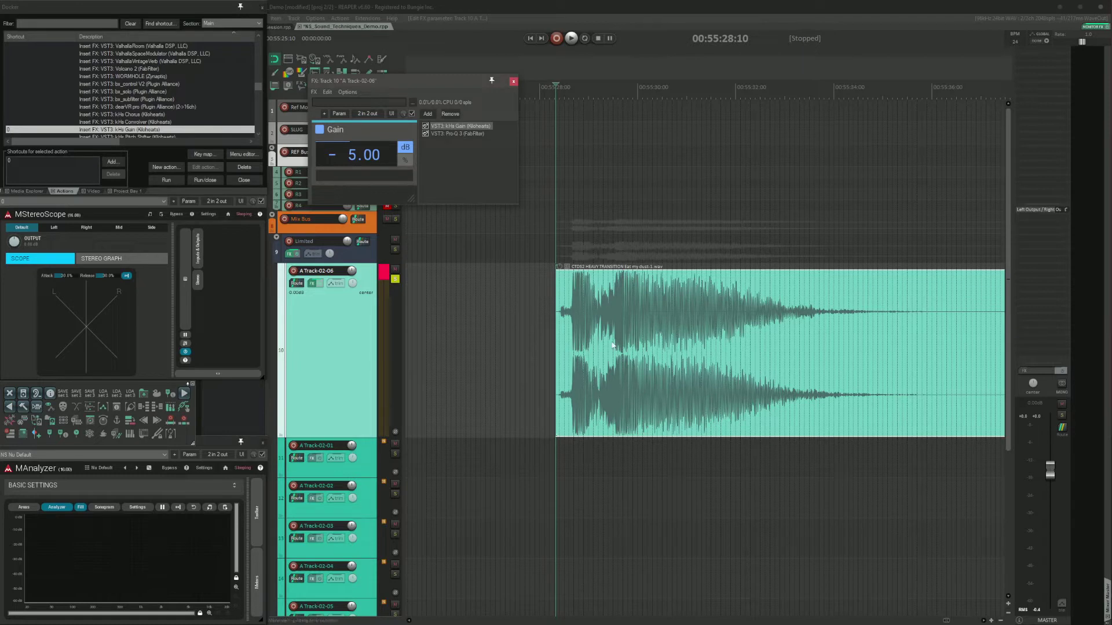
click(468, 135)
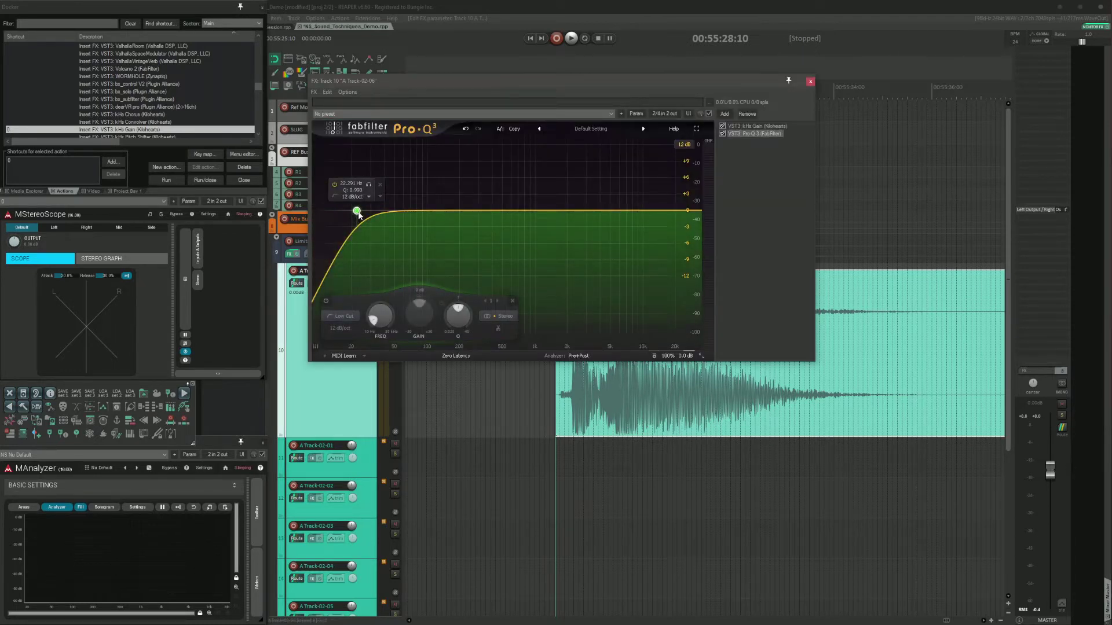
Step: Steepen the low cut to 18 dB/oct, audition the clip, and raise the cutoff to about 43 Hz
alt+shift+click(358, 213)
drag(357, 213, 380, 216)
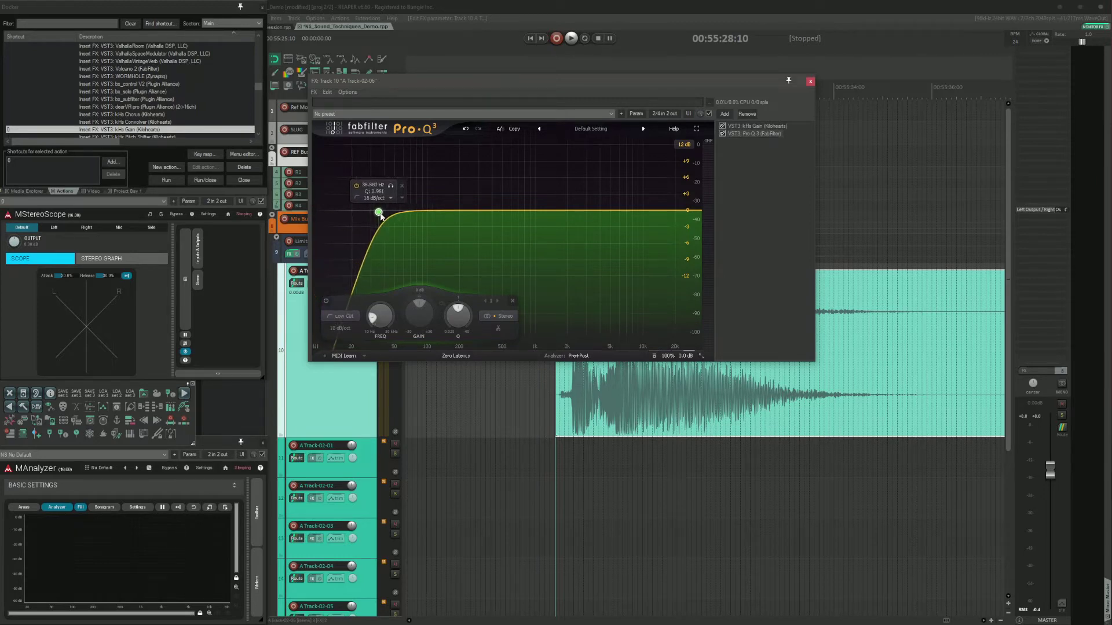
click(524, 405)
key(space)
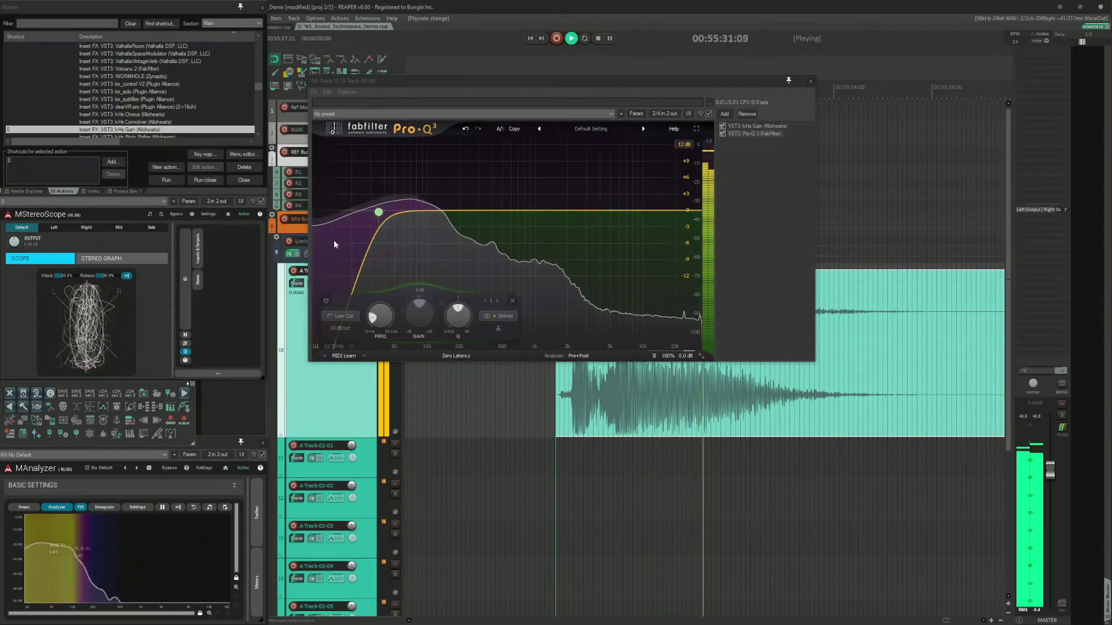
key(space)
drag(379, 212, 388, 215)
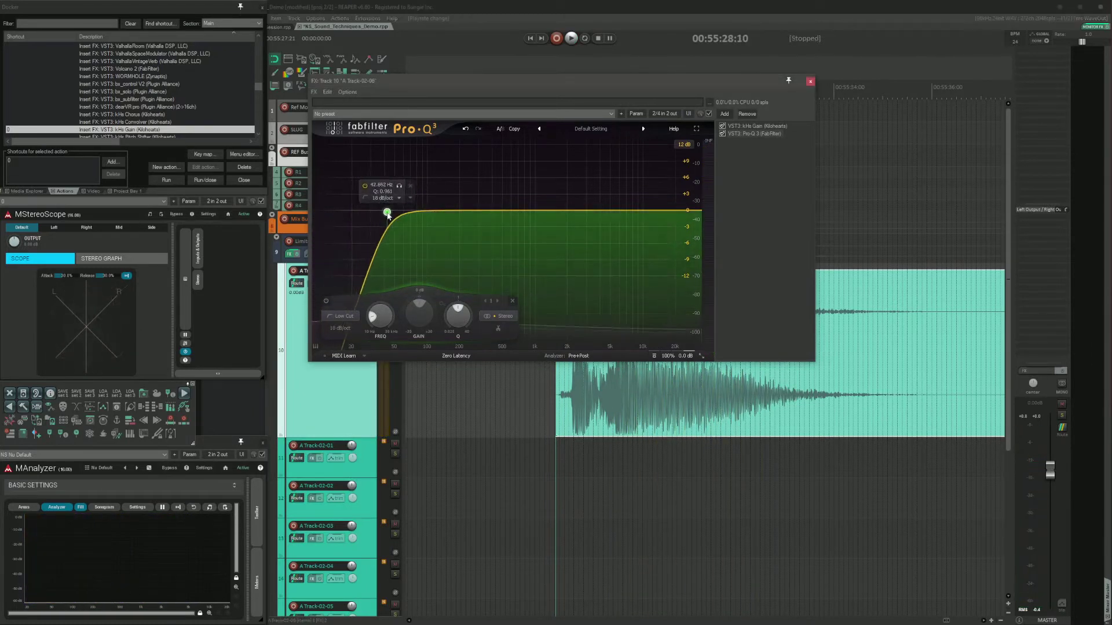
Step: Add the Zynaptiq UNFILTER effect after the equalizer on A Track-02-06
drag(645, 81, 522, 89)
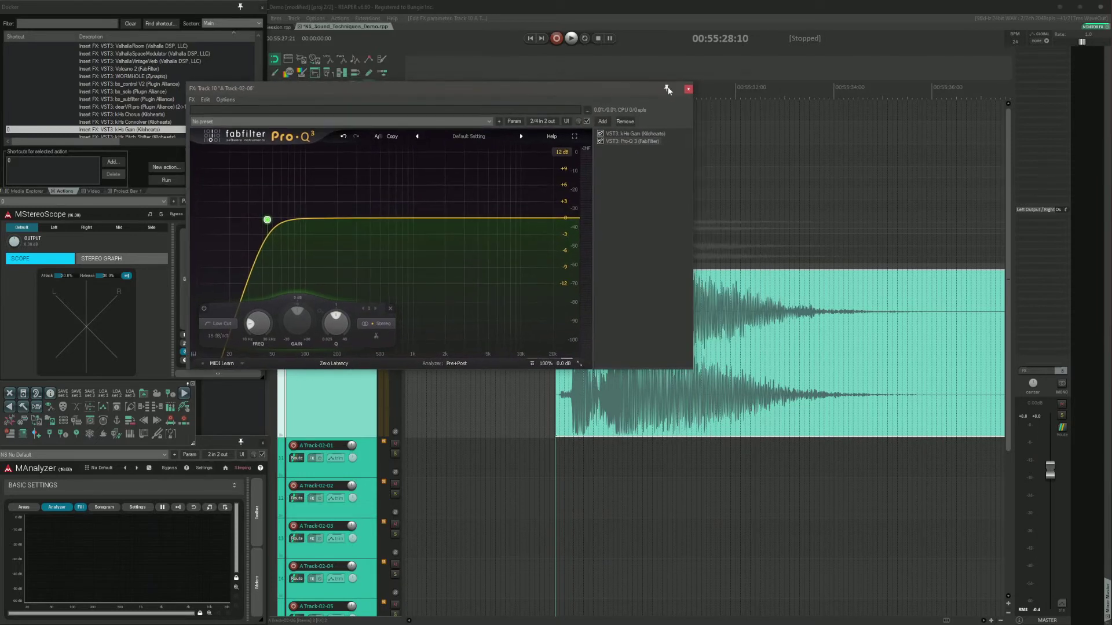
key(q)
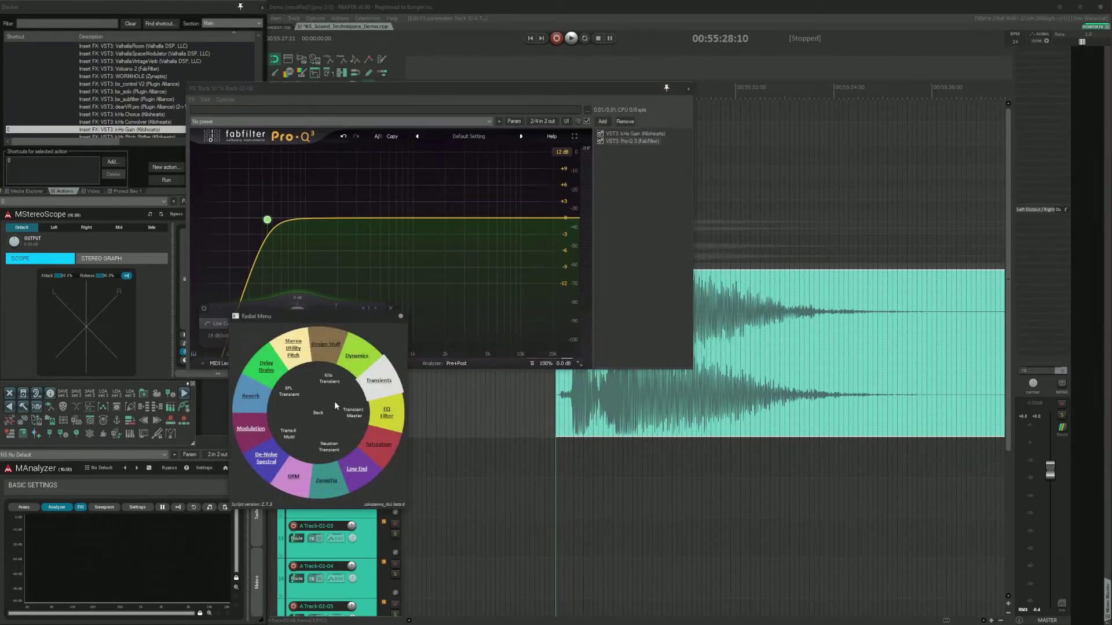
mouse_move(279, 454)
click(326, 481)
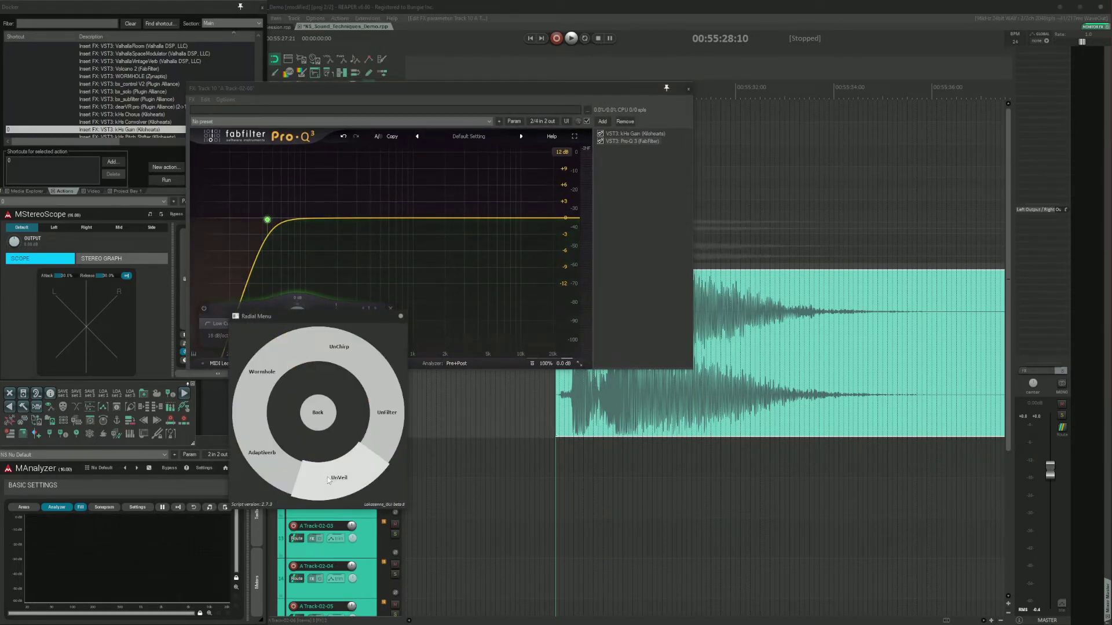
click(395, 414)
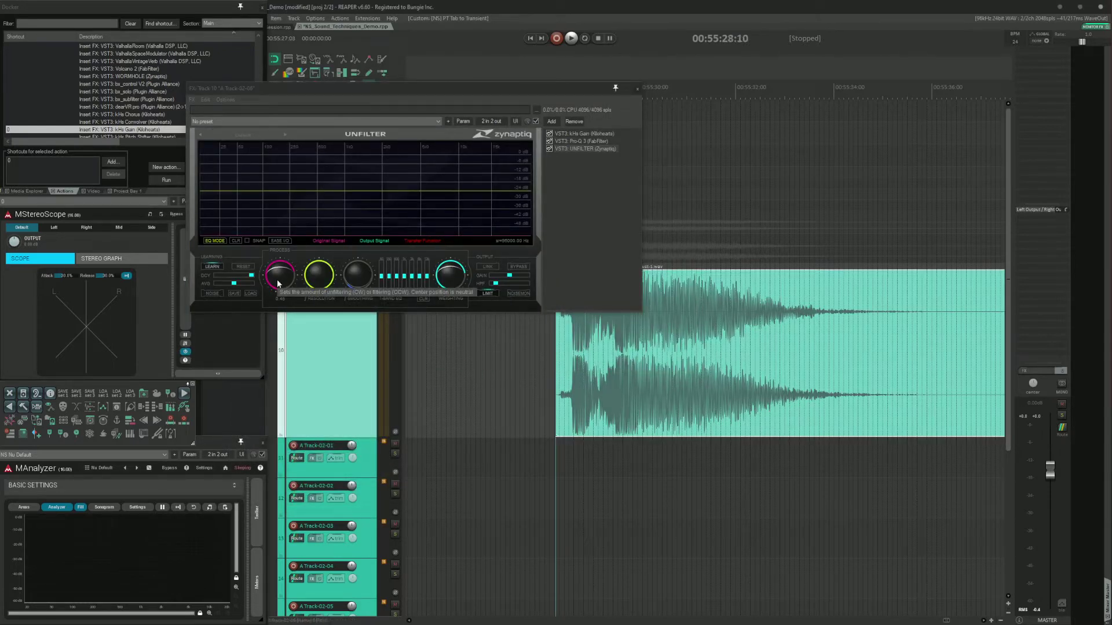
Step: Adjust UNFILTER's intensity, smoothing and weighting, lower its lowest EQ bands, and audition the clip
drag(278, 284, 283, 278)
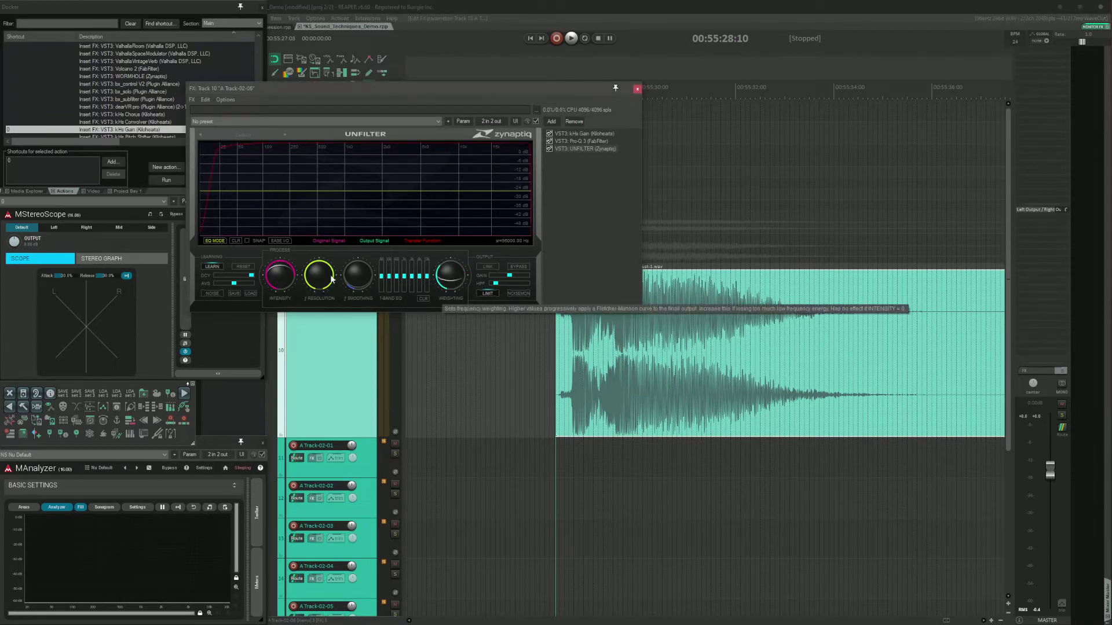
click(380, 280)
click(381, 285)
click(491, 372)
key(space)
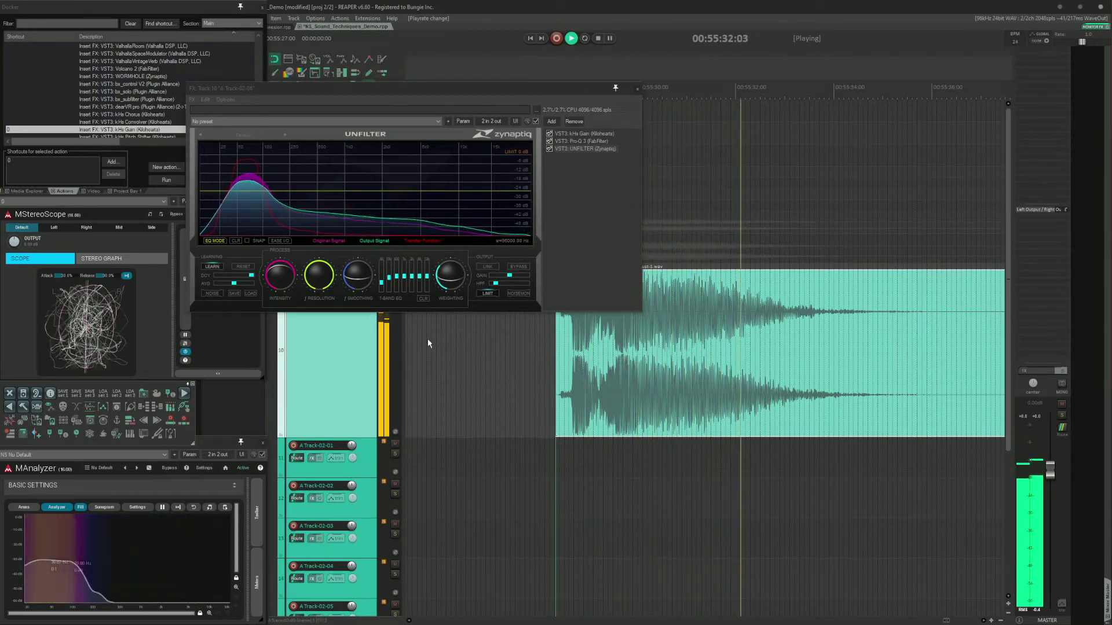
key(space)
Step: Fine-tune UNFILTER's intensity and play the clip again from its start
click(278, 286)
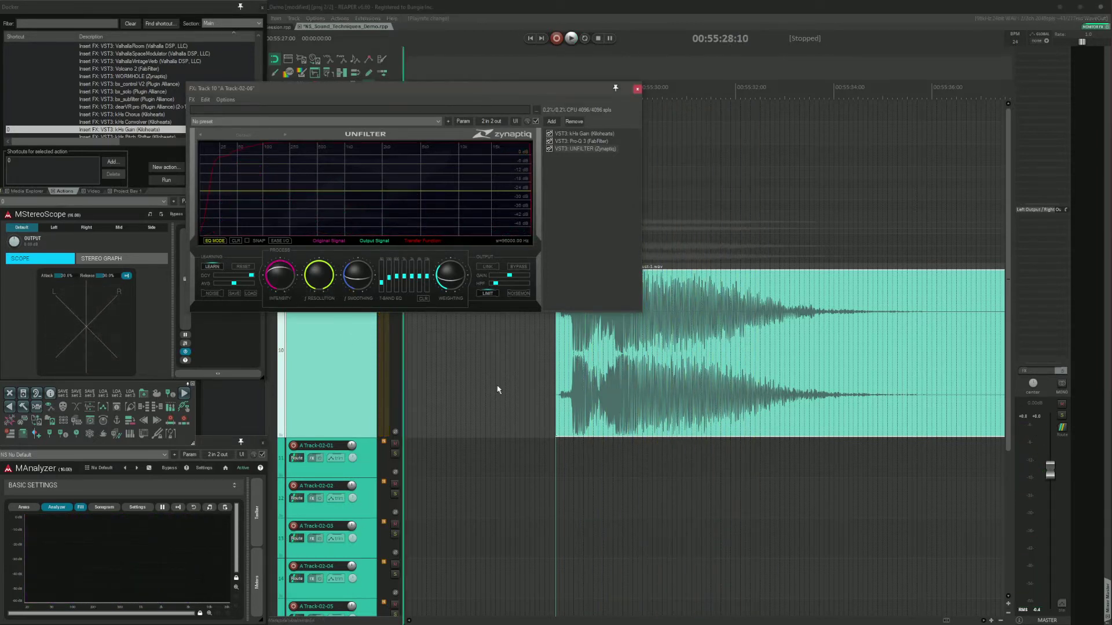
click(523, 375)
key(space)
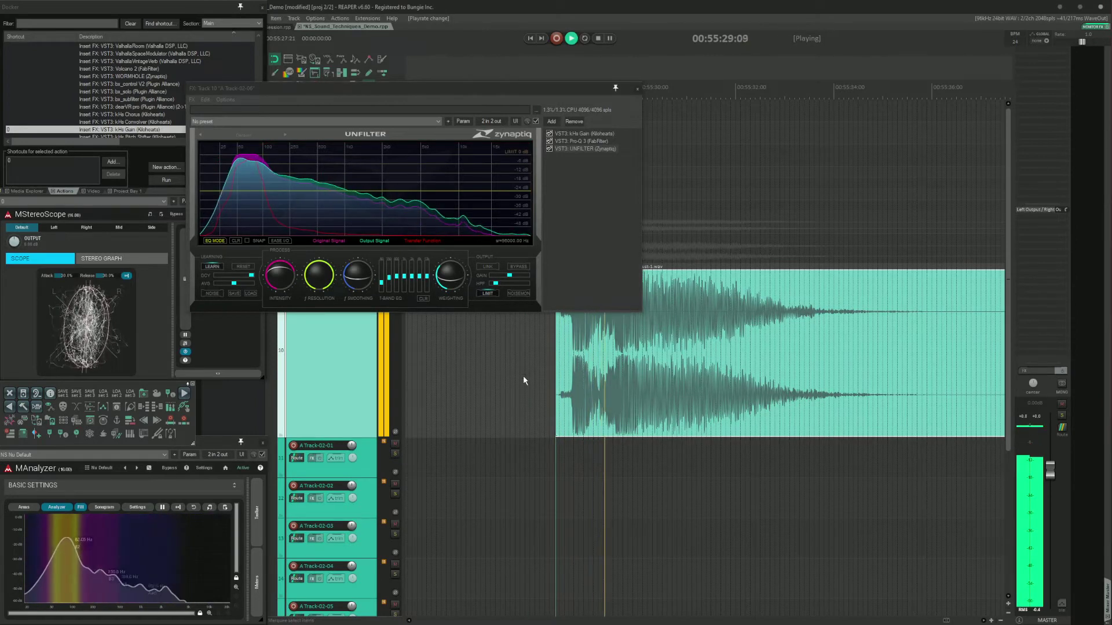
key(space)
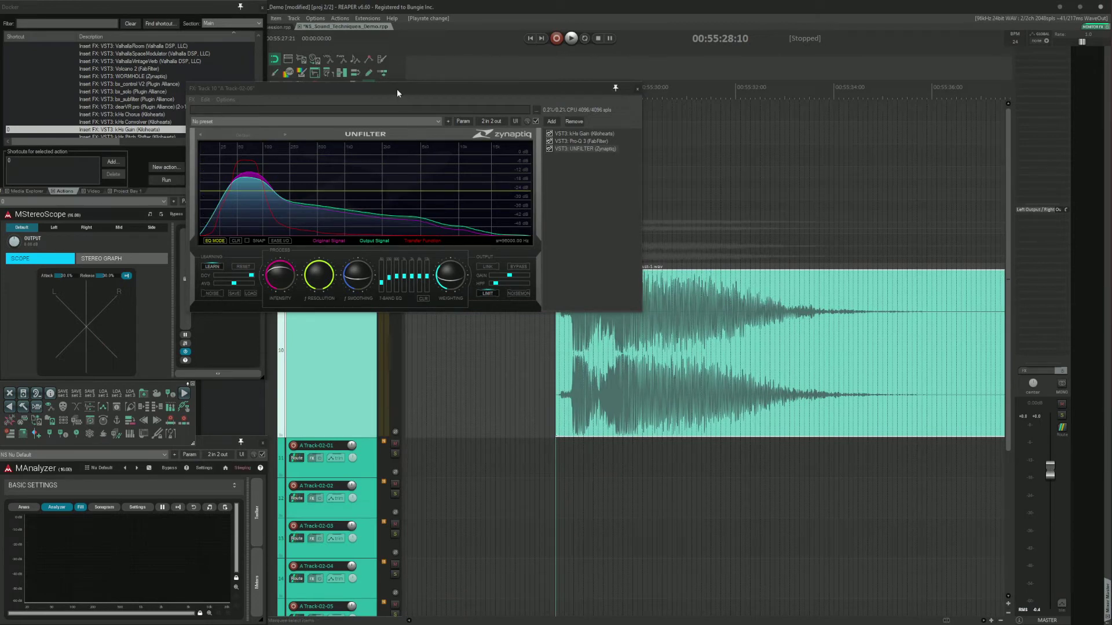
Step: Add the Zynaptiq UNVEIL effect after UNFILTER and move its window clear of the clip
drag(398, 89, 298, 260)
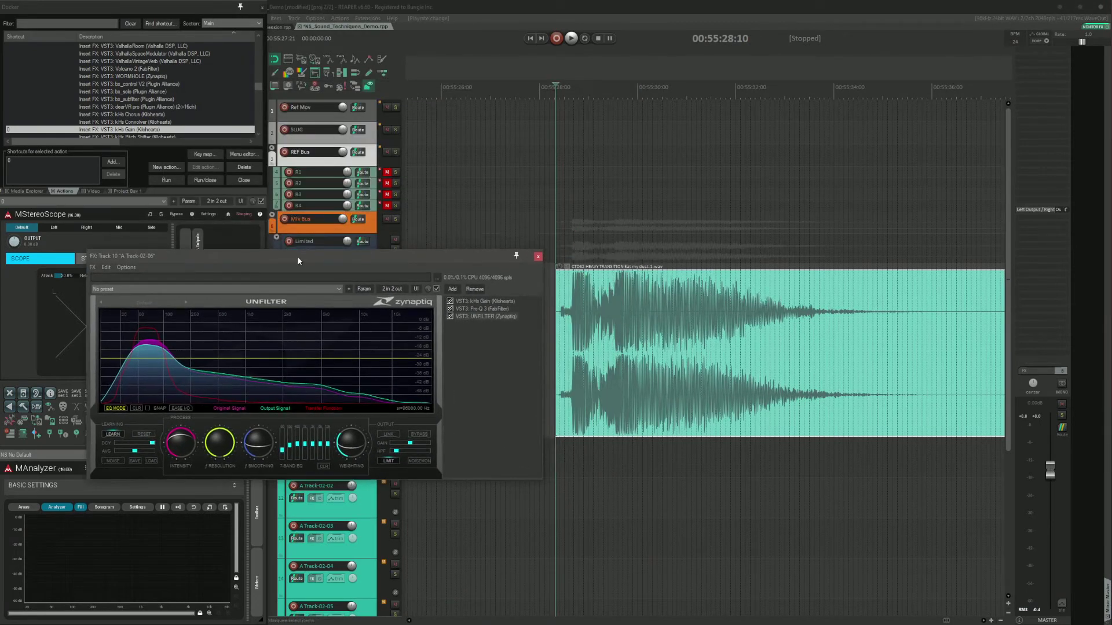
click(538, 256)
key(grave)
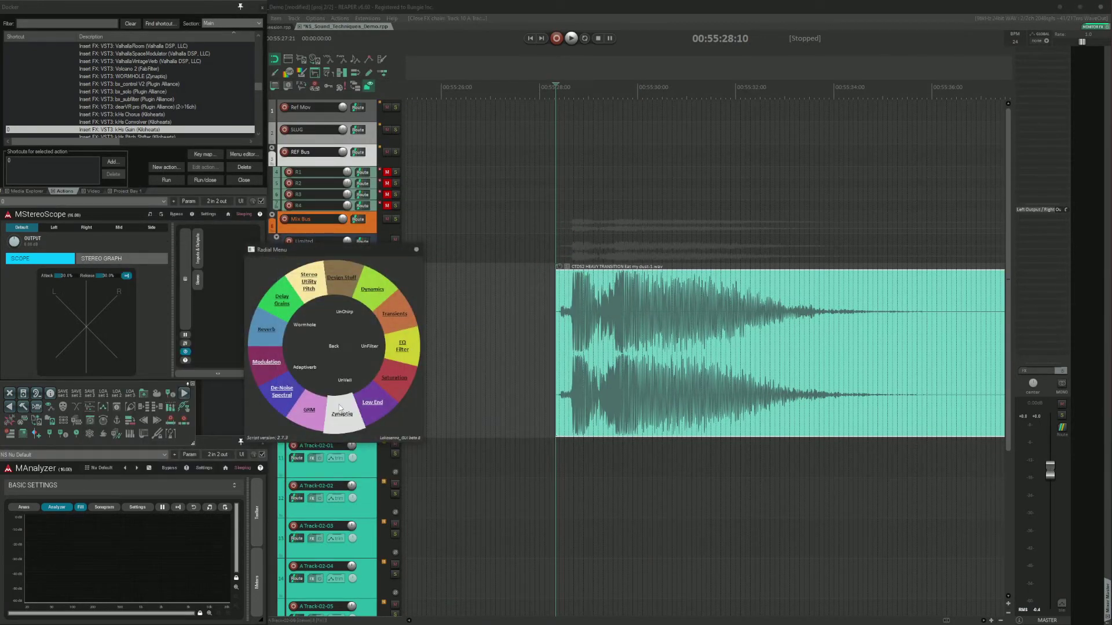
click(344, 416)
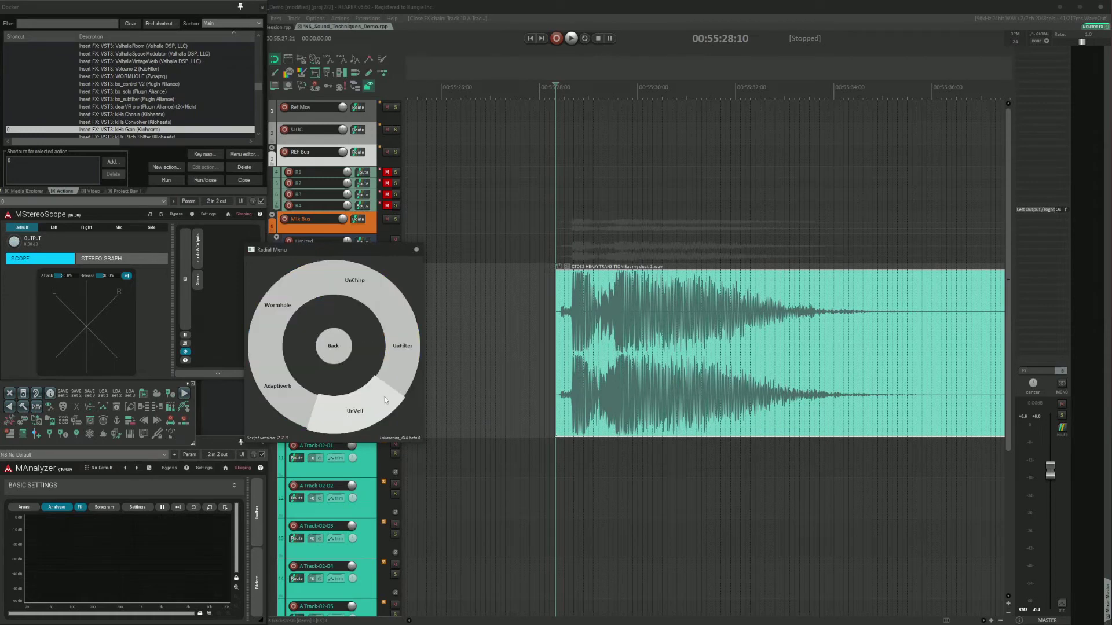
click(356, 412)
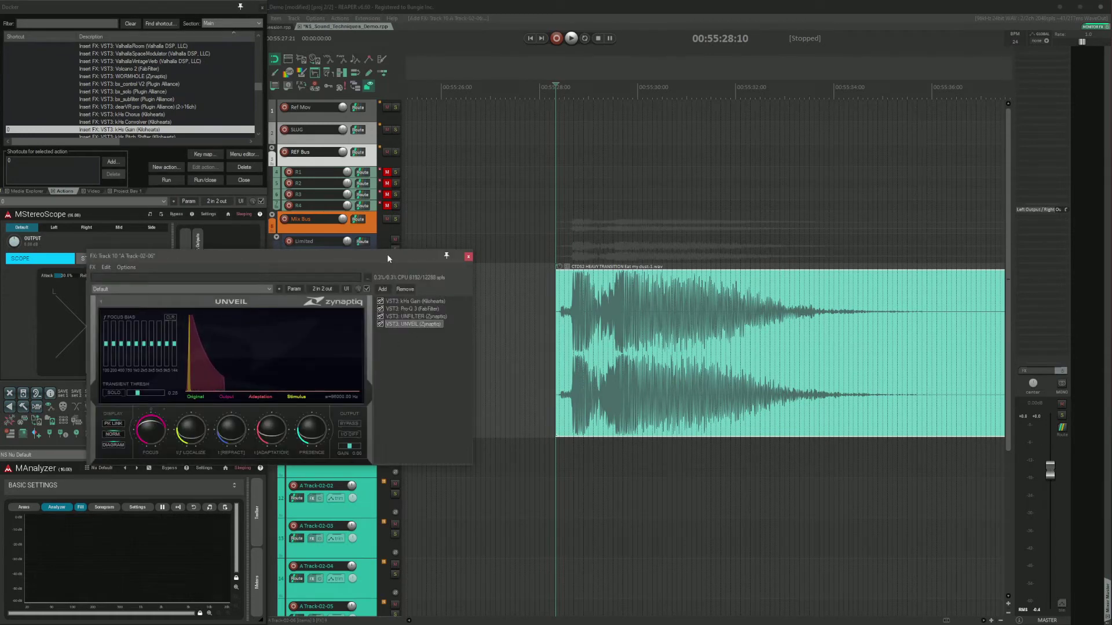
drag(387, 258, 412, 58)
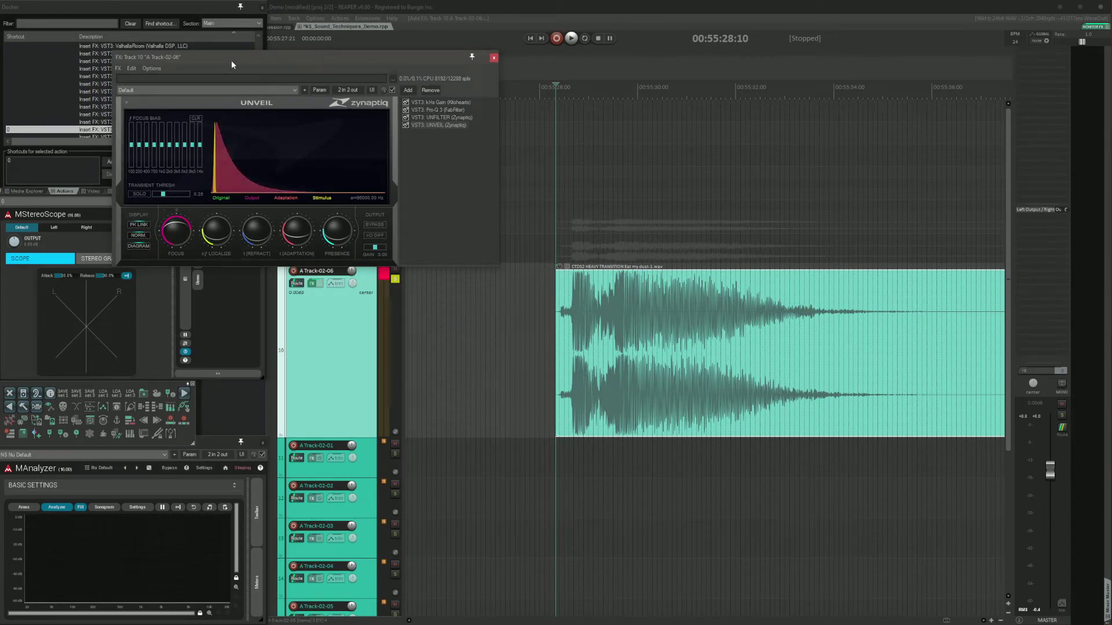
drag(231, 61, 224, 123)
Step: Play the clip from its first transient to hear it with UNVEIL at its default settings
click(520, 377)
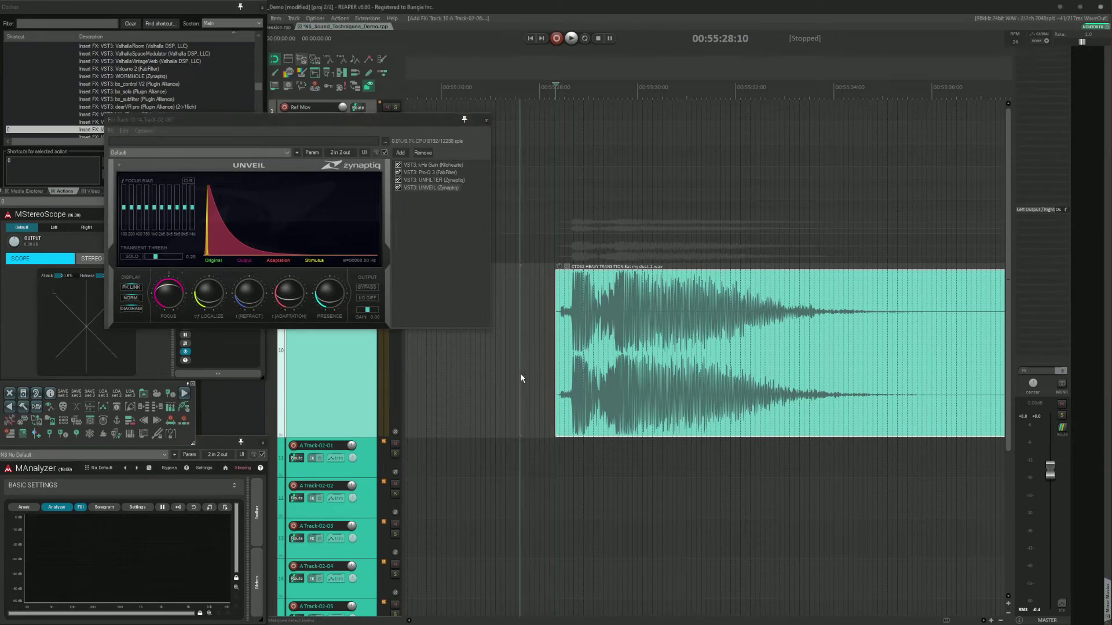
key(Tab)
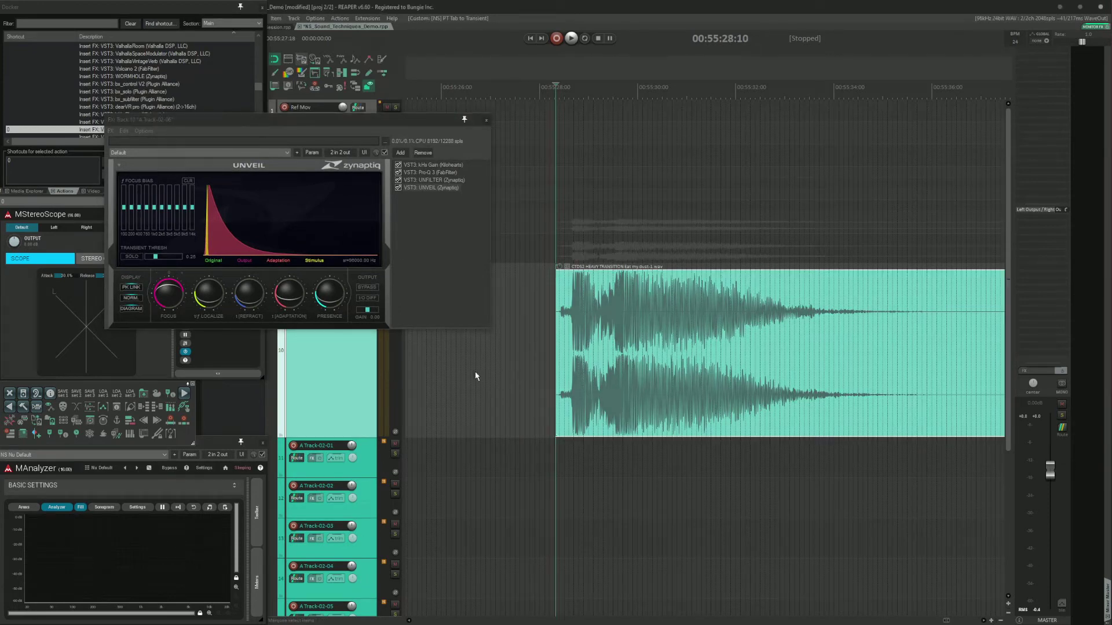
key(space)
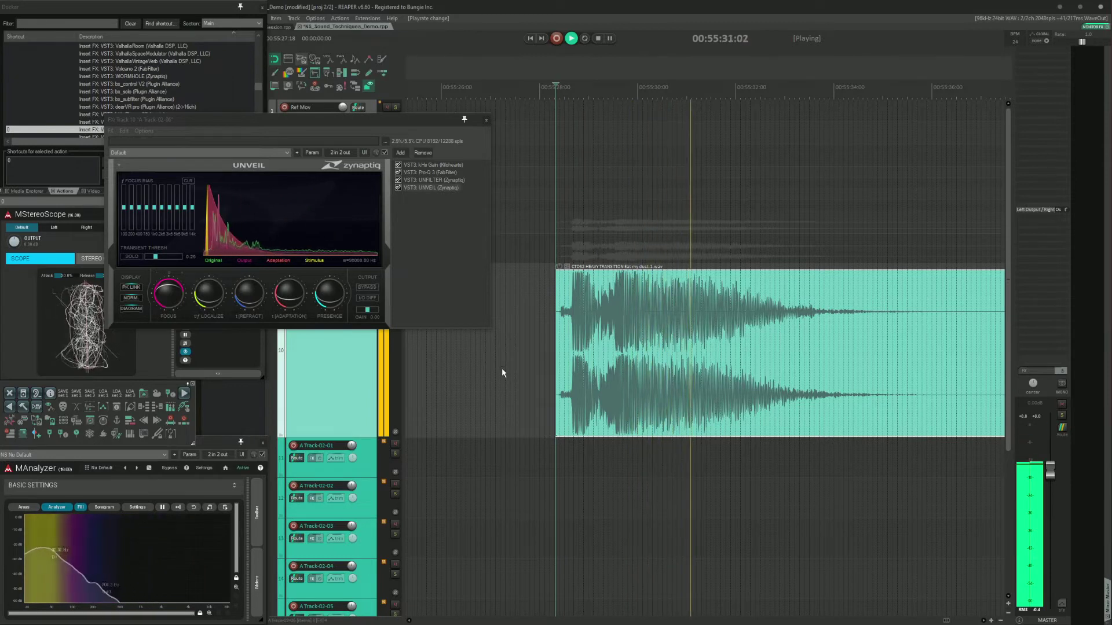
key(space)
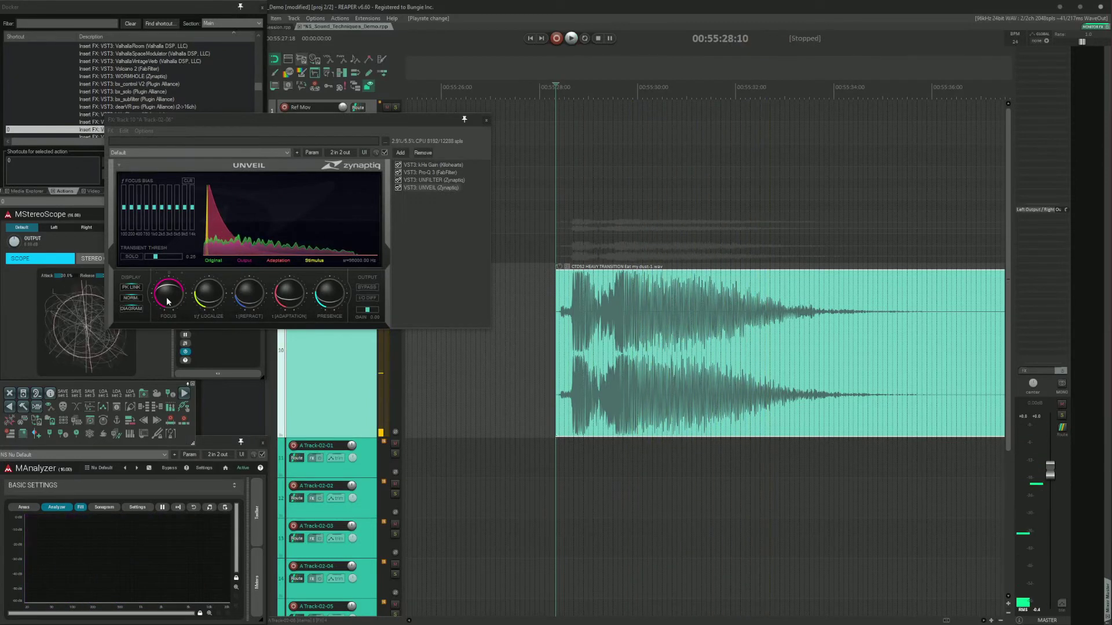
Step: Adjust UNVEIL's Focus, play the clip to hear the change, and close the effects window
click(168, 298)
key(space)
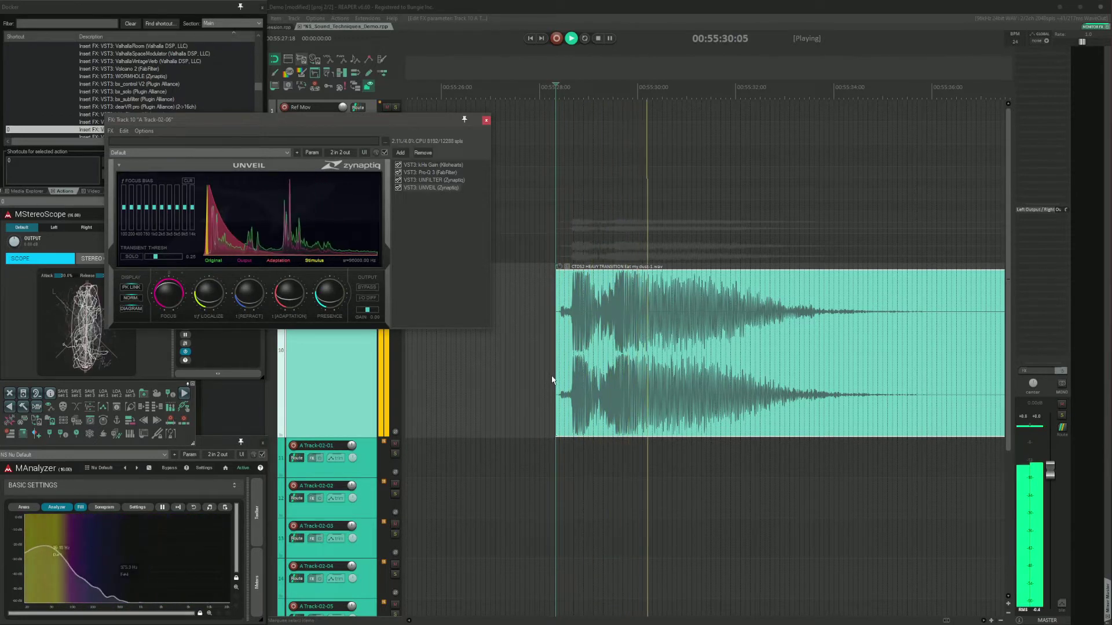
key(space)
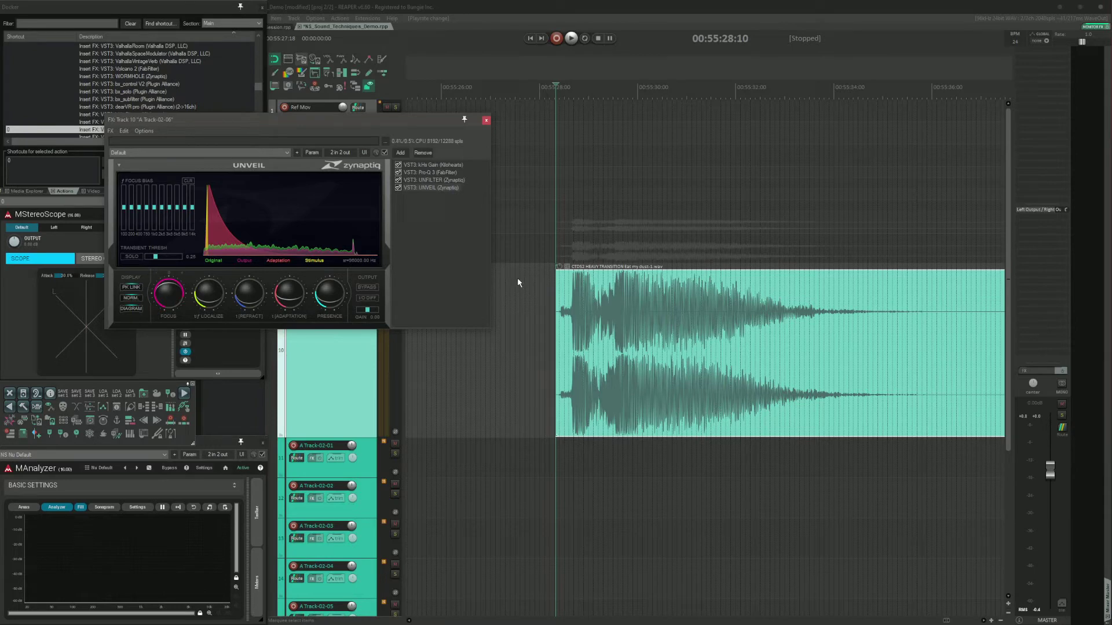
click(486, 120)
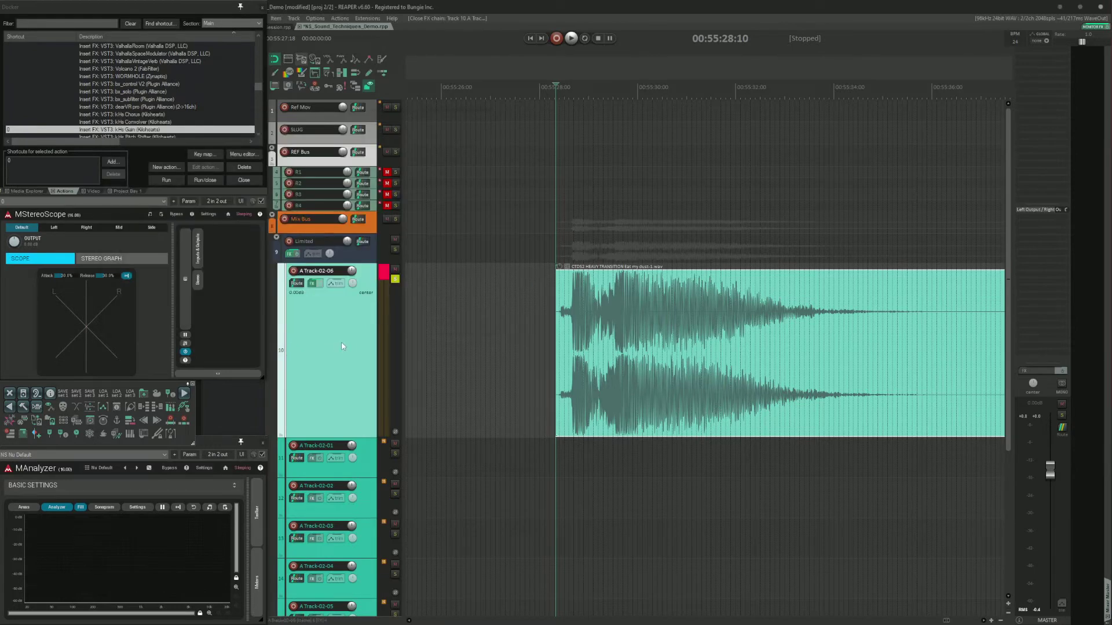
Step: Add FabFilter Pro-MB after UNVEIL on A Track-02-06
key(f)
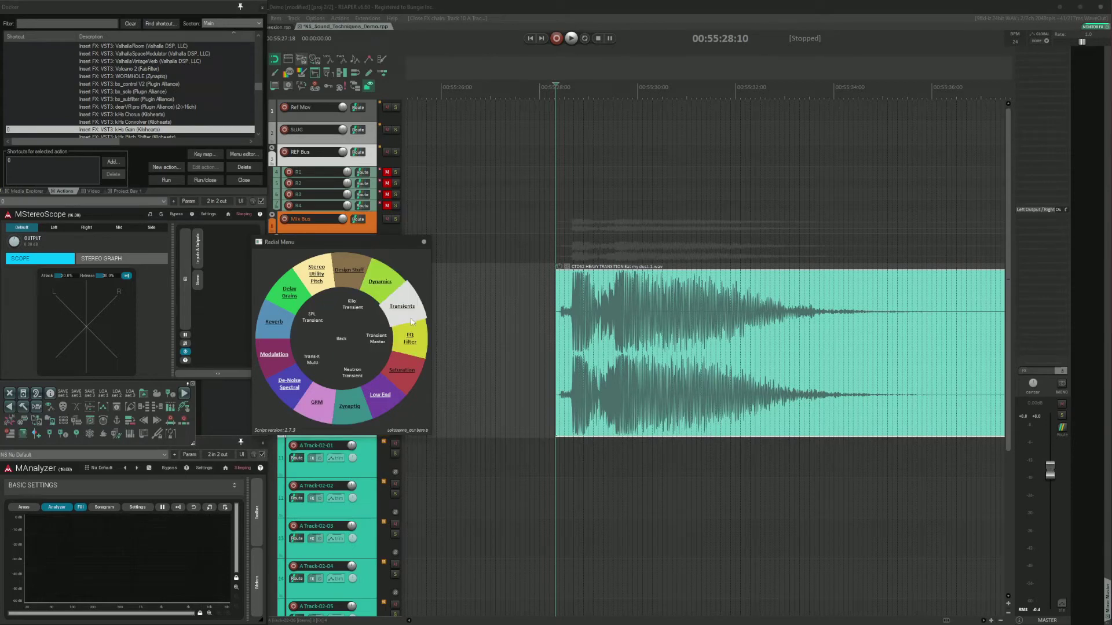
click(379, 278)
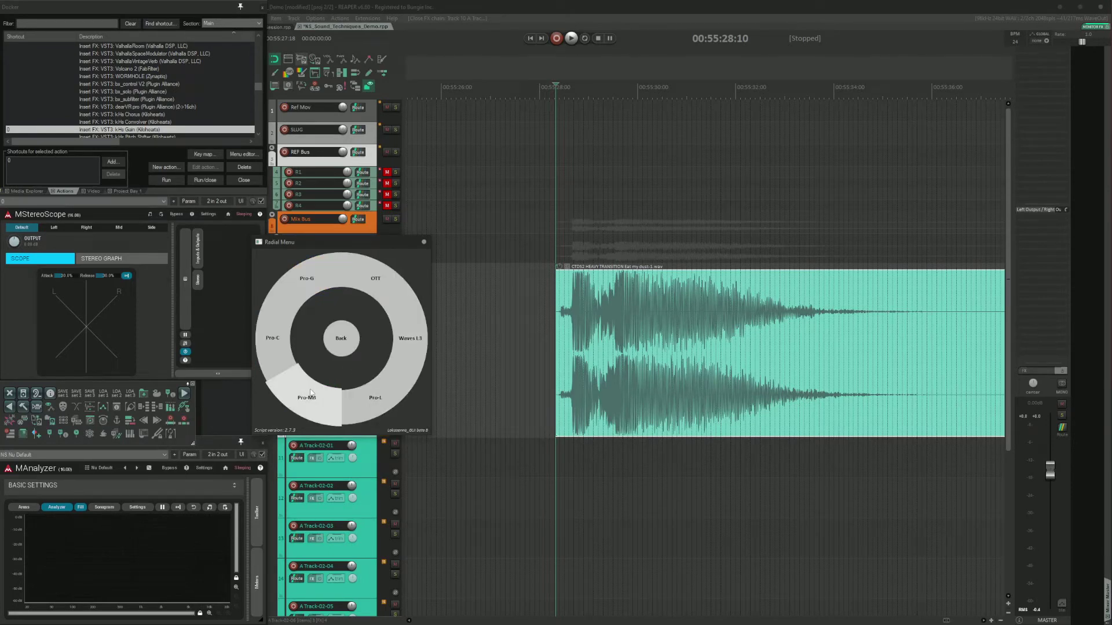
click(309, 394)
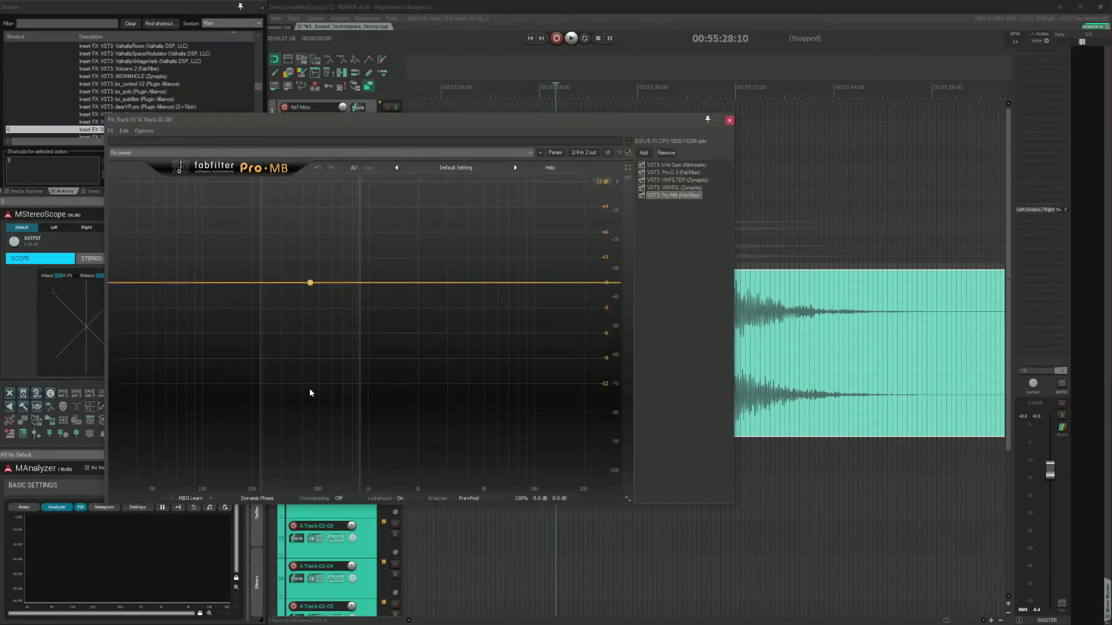
Step: Create a Pro-MB low band with its high crossover at about 250 Hz, set to Expand with a much deeper negative range
click(163, 363)
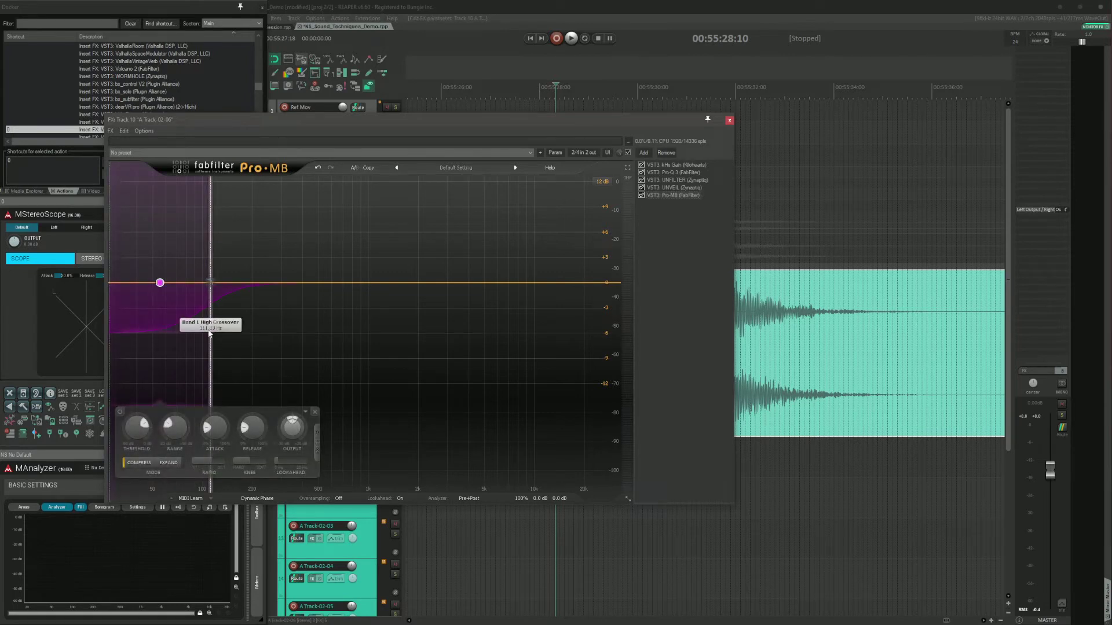
drag(209, 335, 268, 343)
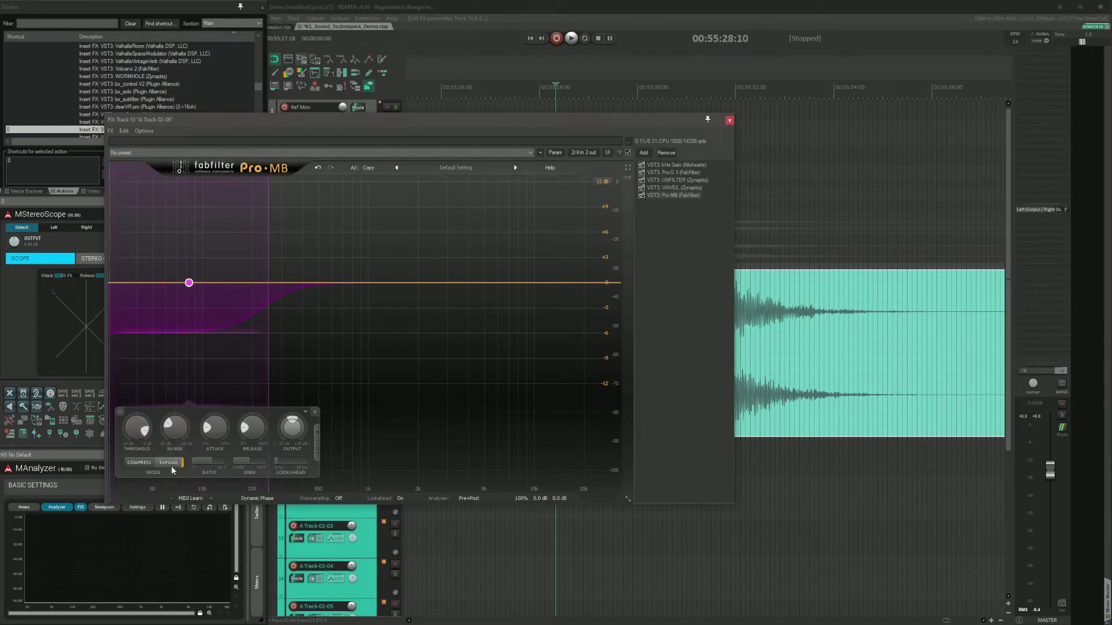
drag(175, 428, 163, 471)
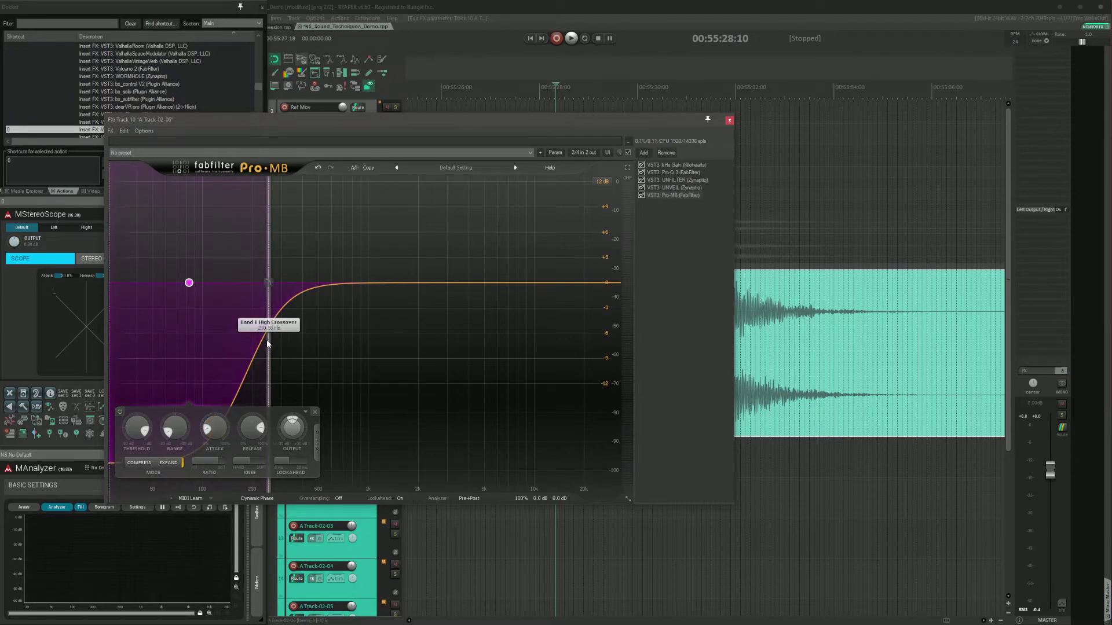
Step: Set band 1's side chain to Free, with its upper frequency at about 3.5 kHz and its lower limit raised slightly
click(317, 434)
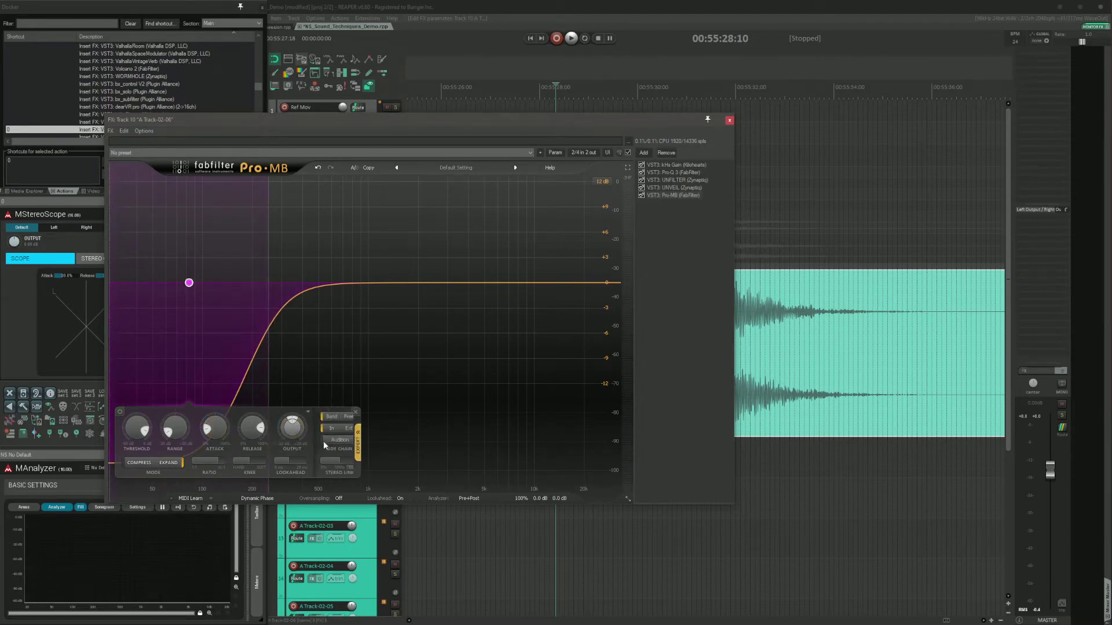
click(354, 418)
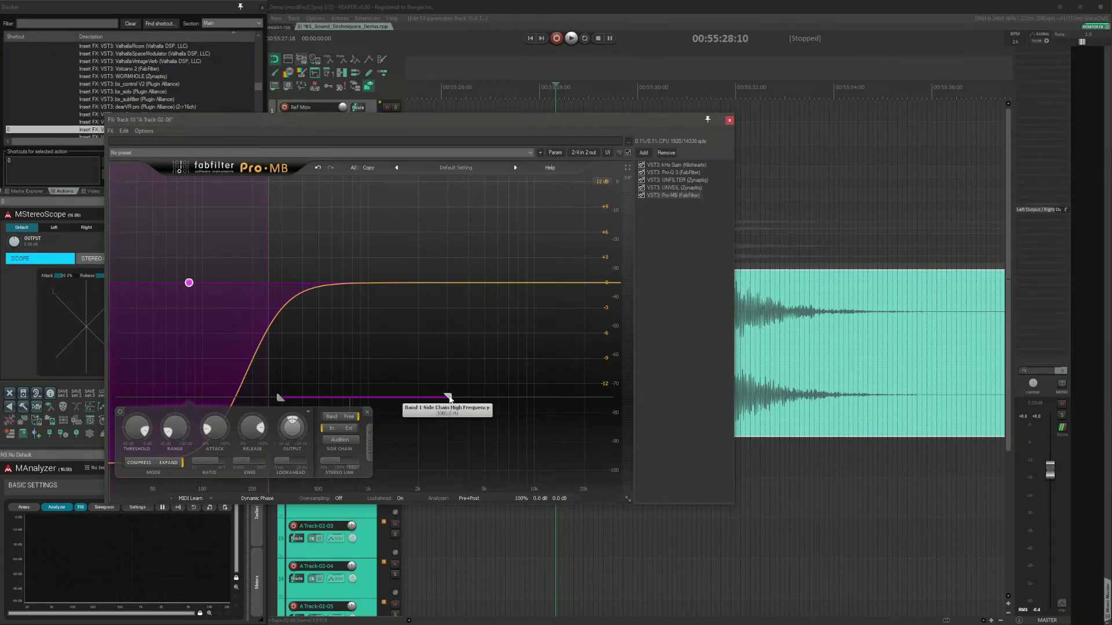
drag(450, 400, 460, 398)
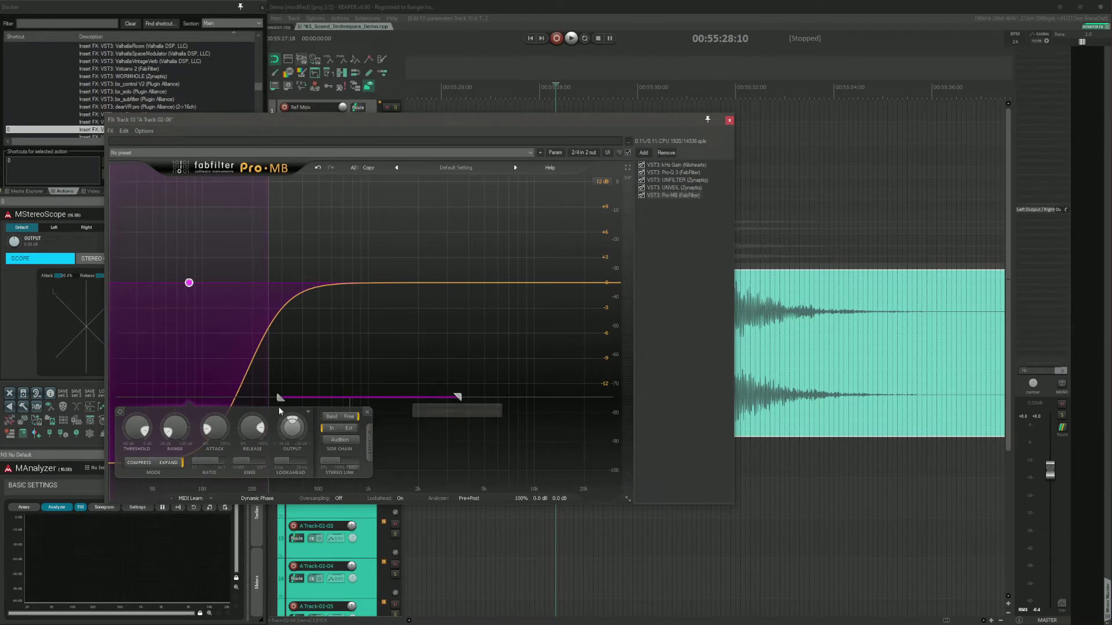
drag(280, 397, 296, 398)
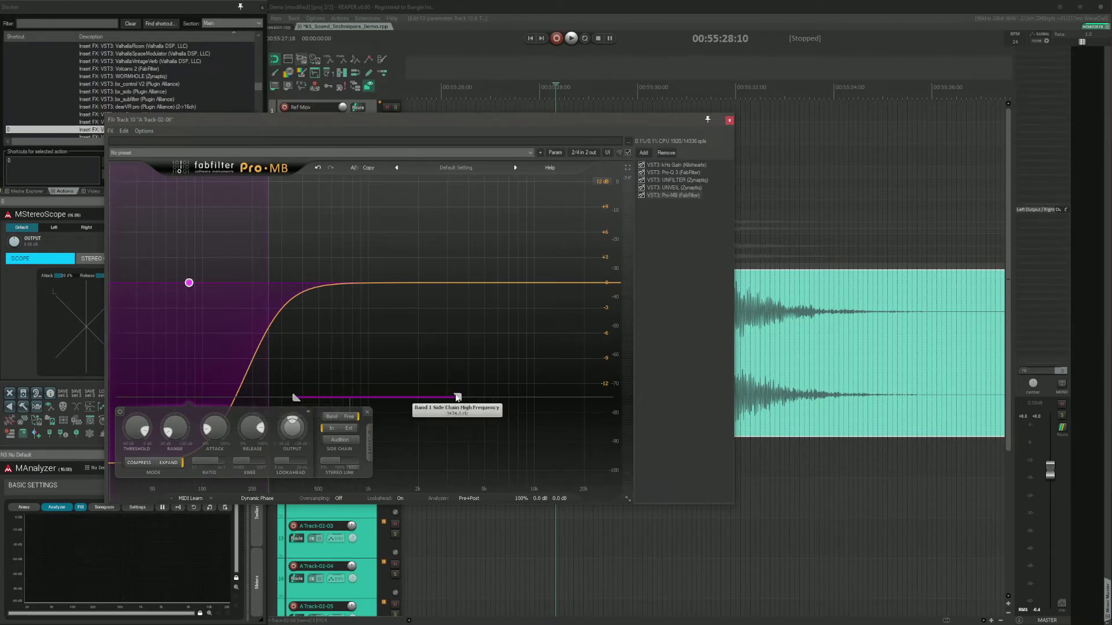
Step: Move the Pro-MB window away from the clip's start and audition the low-band expansion
drag(471, 119, 441, 93)
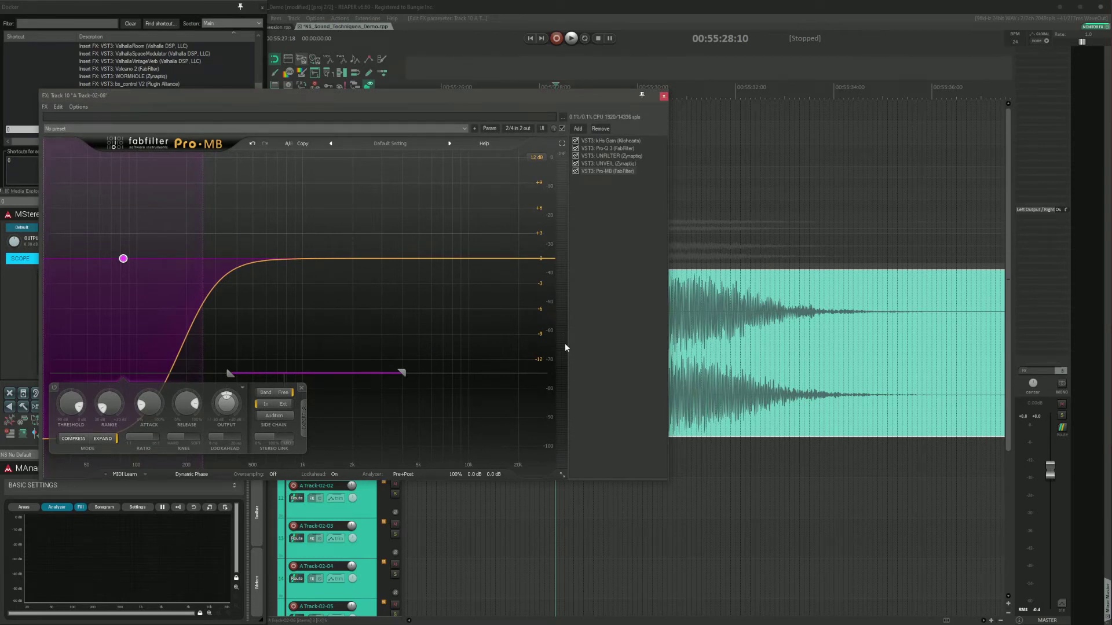
key(space)
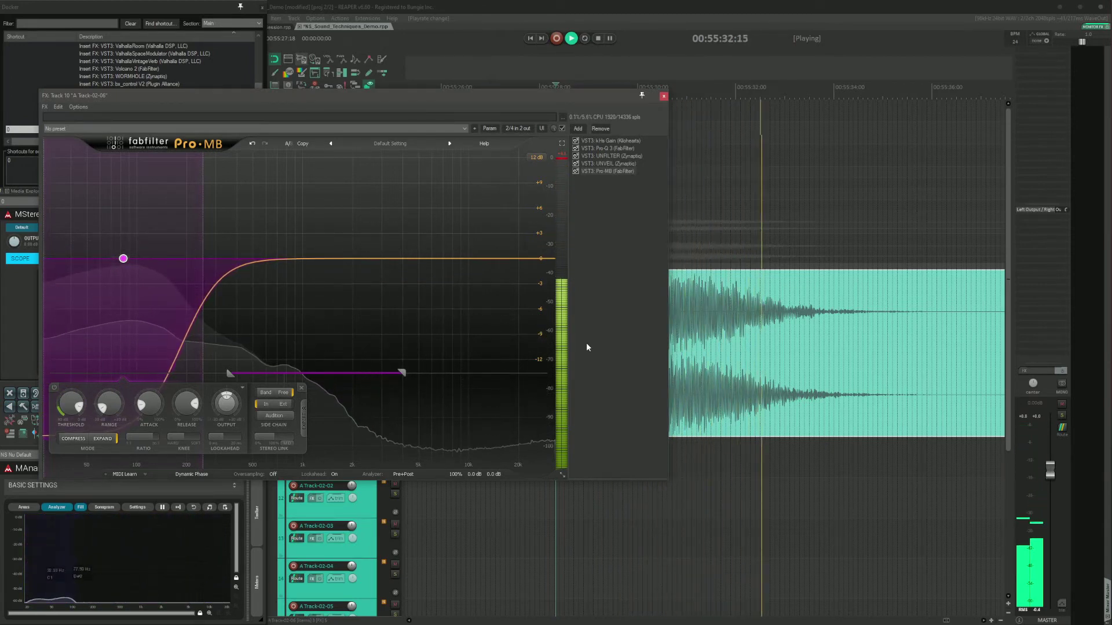
key(space)
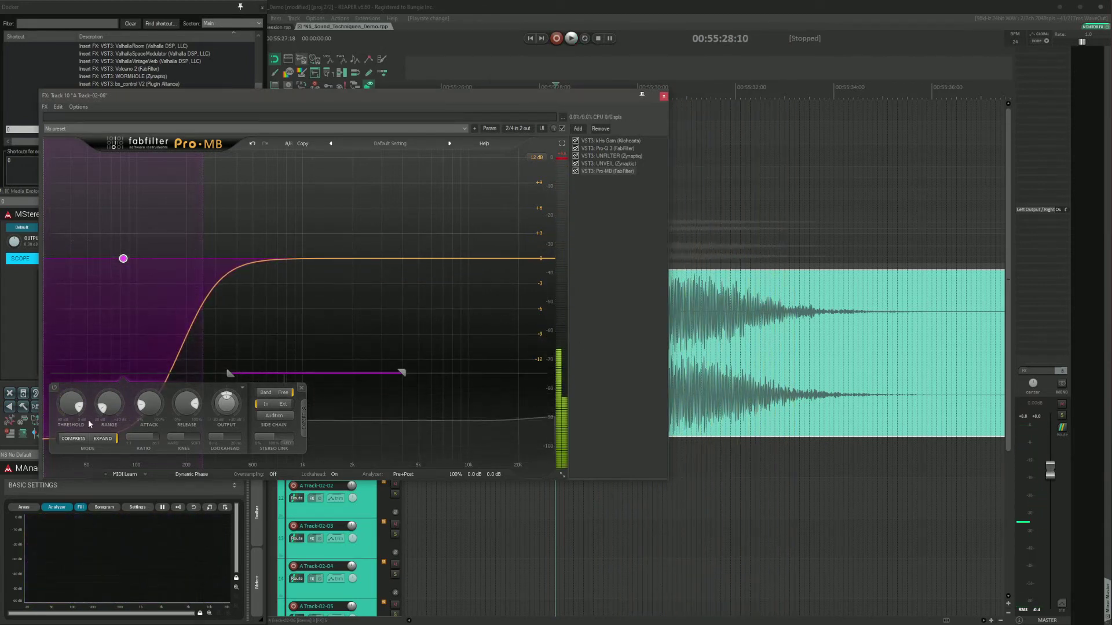
Step: Deepen band 1's range slightly, move the Pro-MB window clear of the clip, and play the sound again
mouse_move(115, 408)
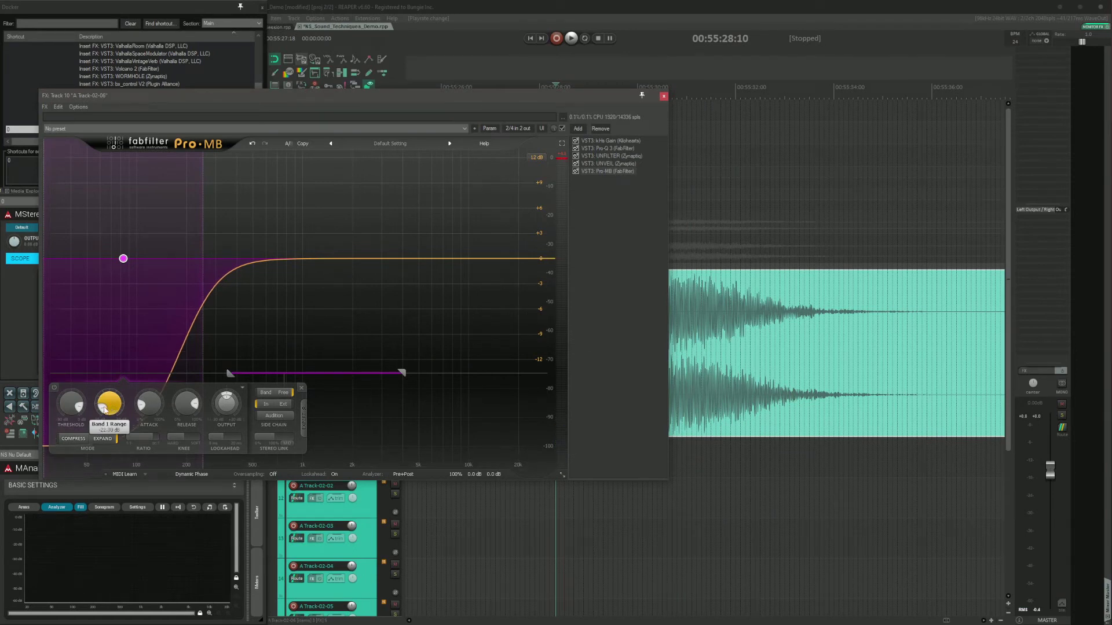
mouse_move(184, 405)
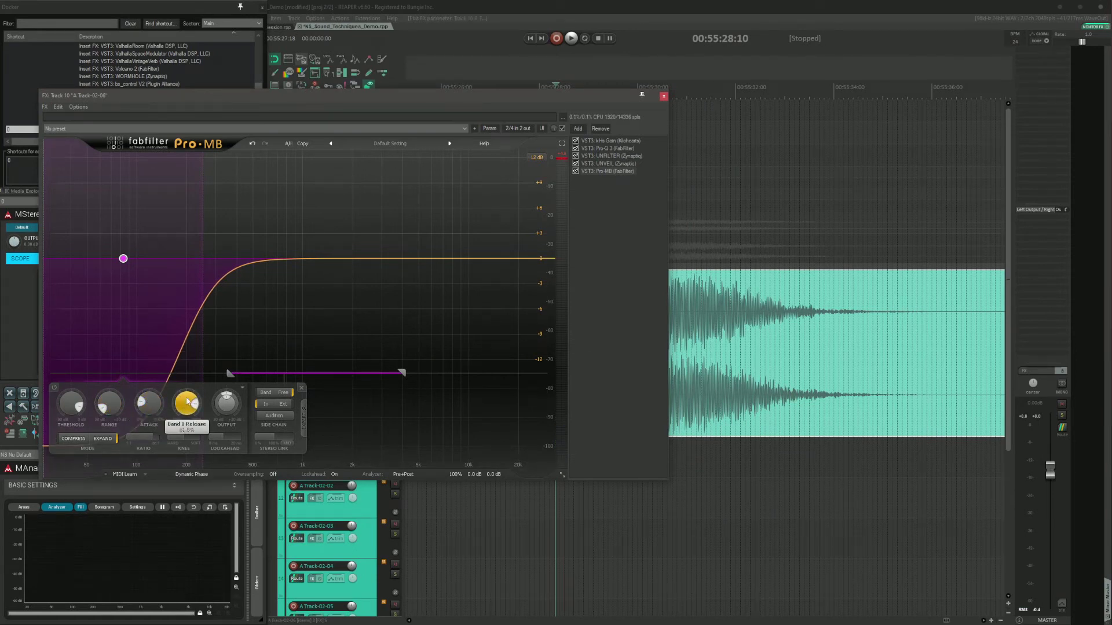
drag(406, 95, 266, 67)
key(space)
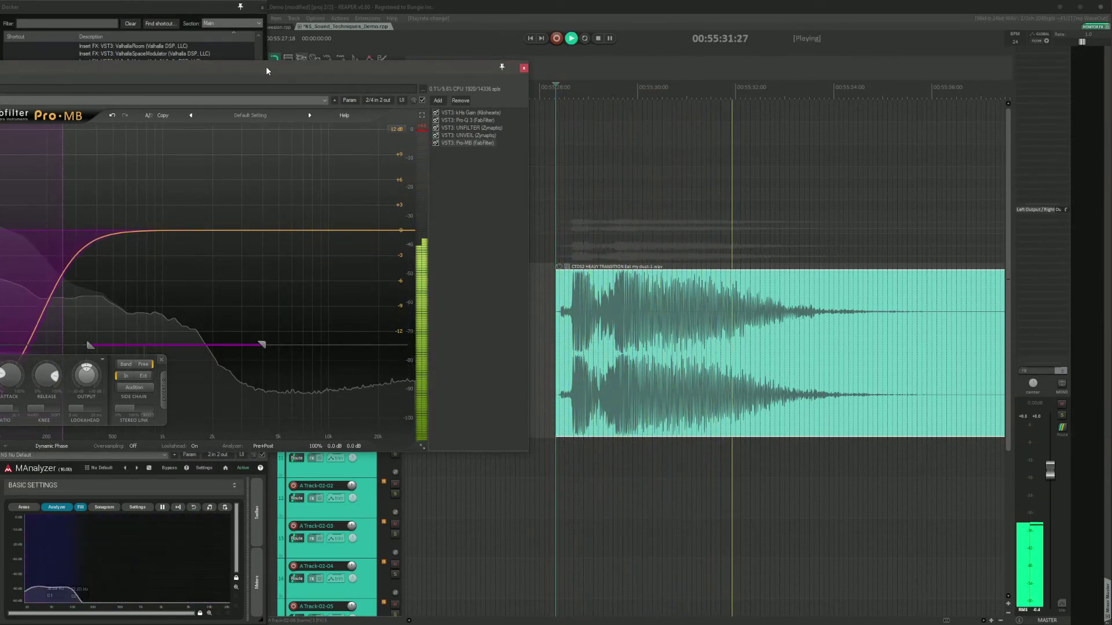
key(space)
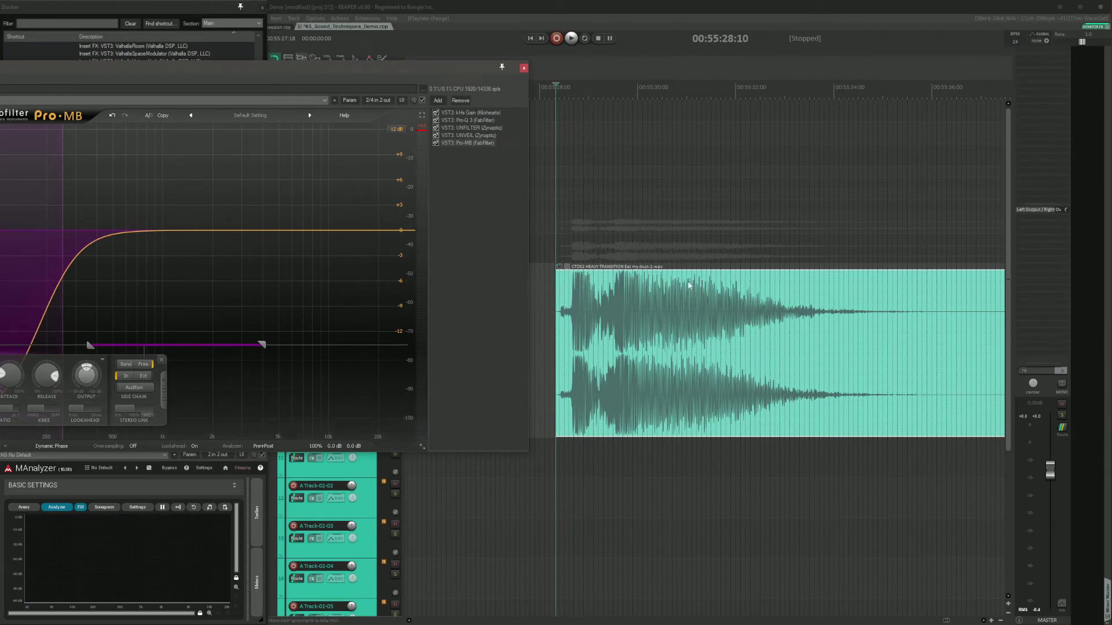
click(523, 68)
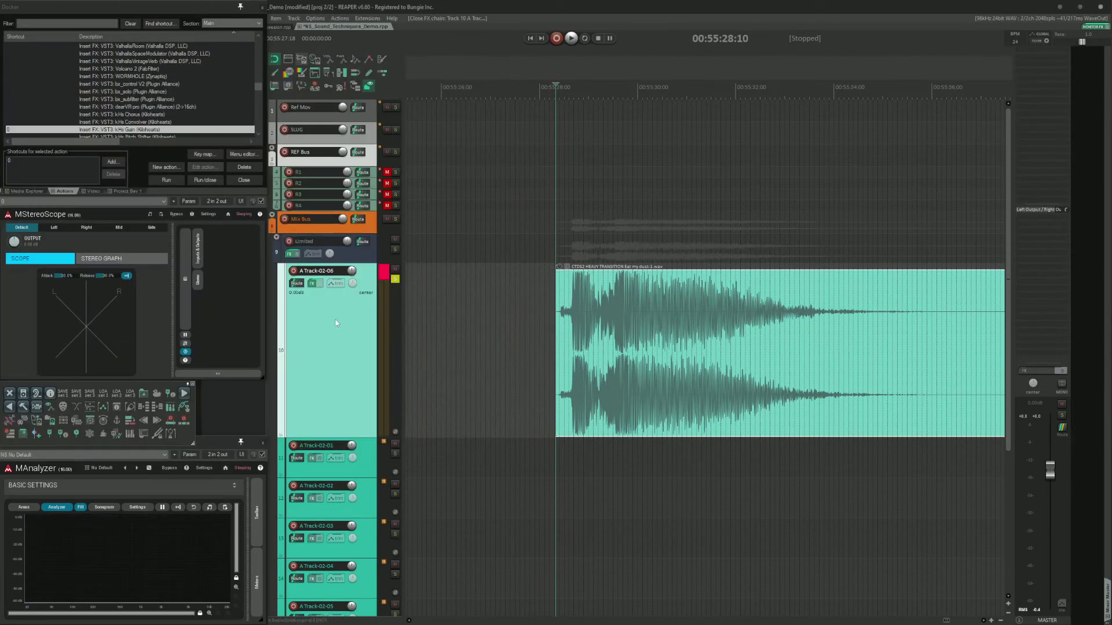
Step: Add the Neutron 4 Transient Shaper after Pro-MB
key(q)
click(395, 292)
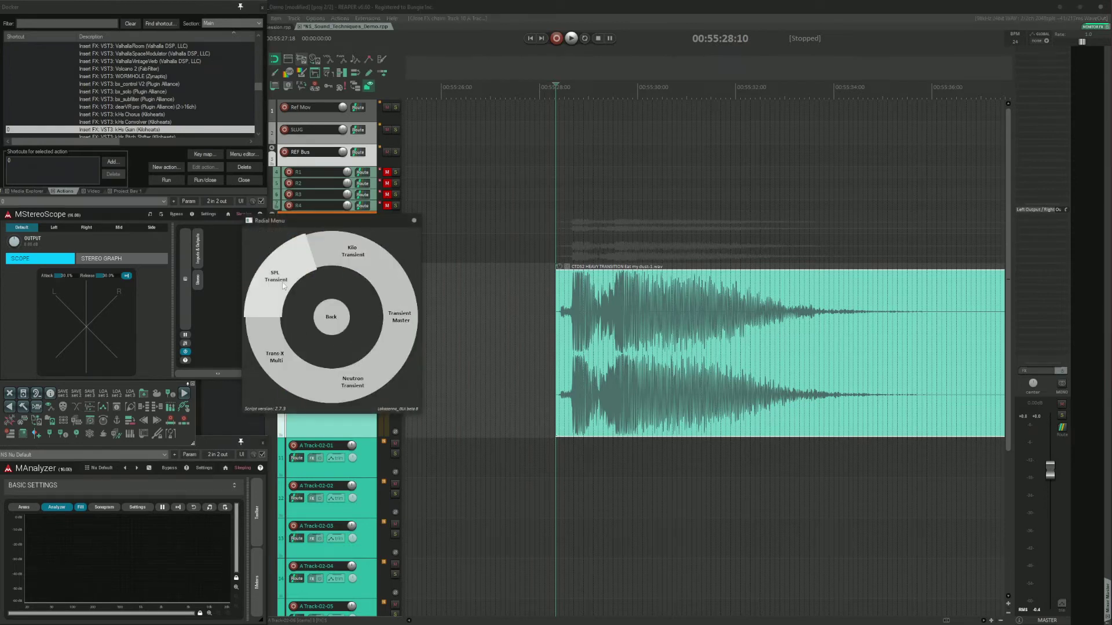
click(371, 376)
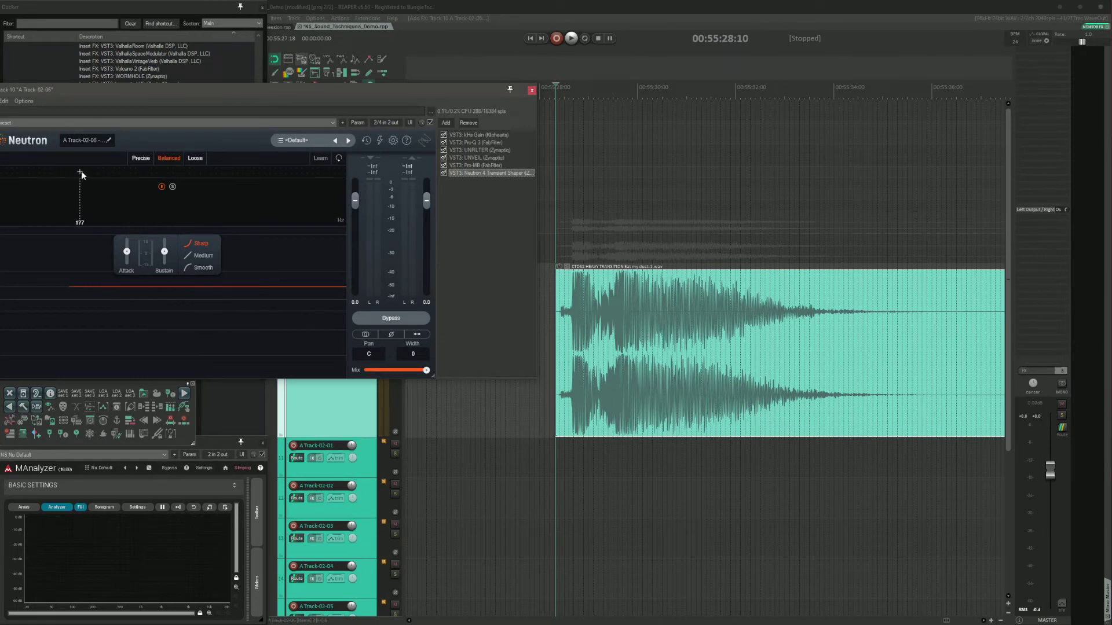
Step: Split the Transient Shaper into two bands and solo the low one, using Loose mode, a Smooth curve and reduced Sustain
click(97, 173)
drag(97, 186, 109, 189)
click(68, 210)
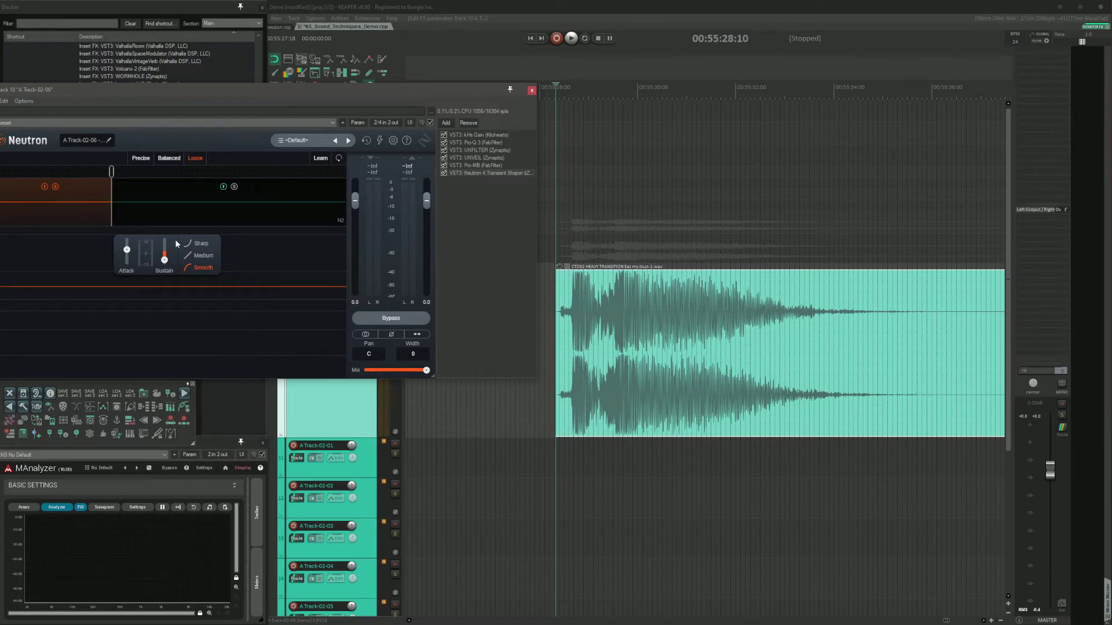
Step: Audition the soloed low band, turn its solo off, and play the clip with both transient-shaper bands
key(space)
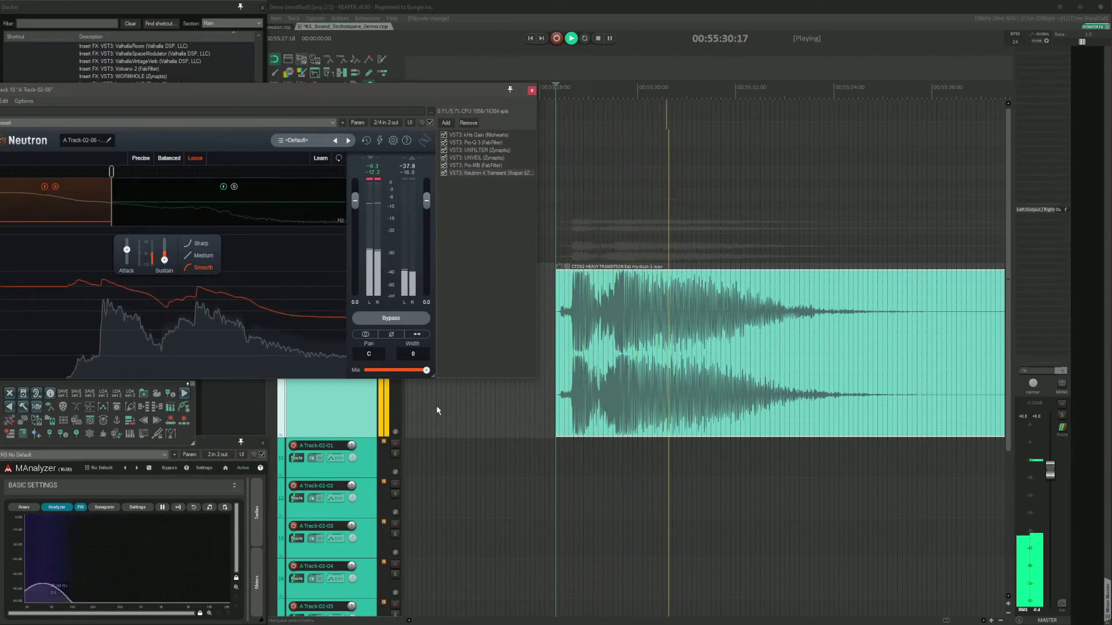
key(space)
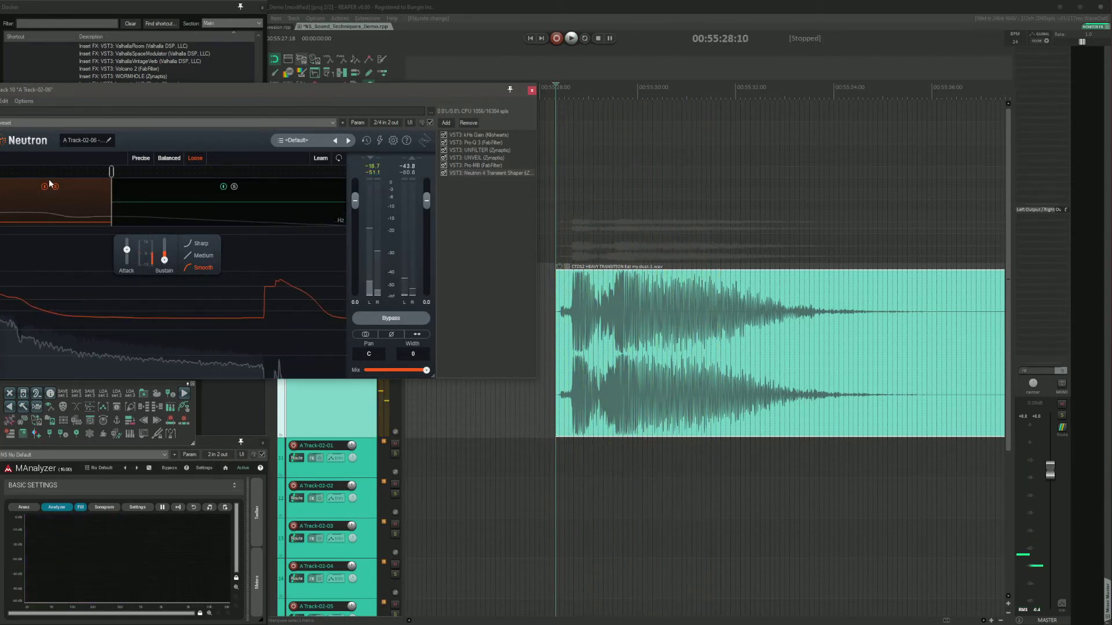
click(55, 188)
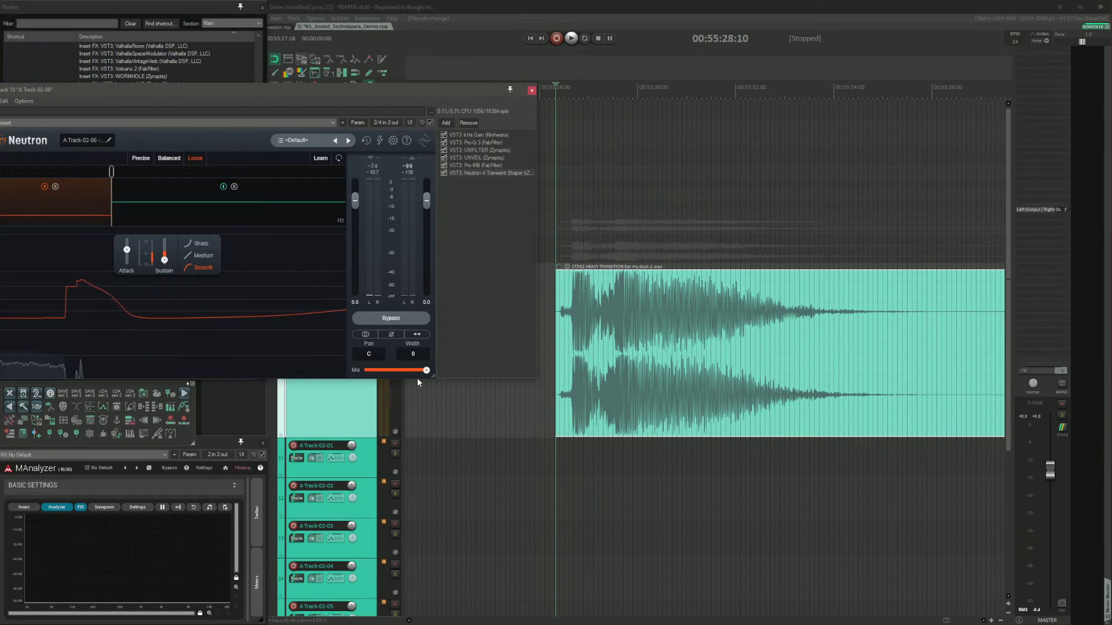
key(space)
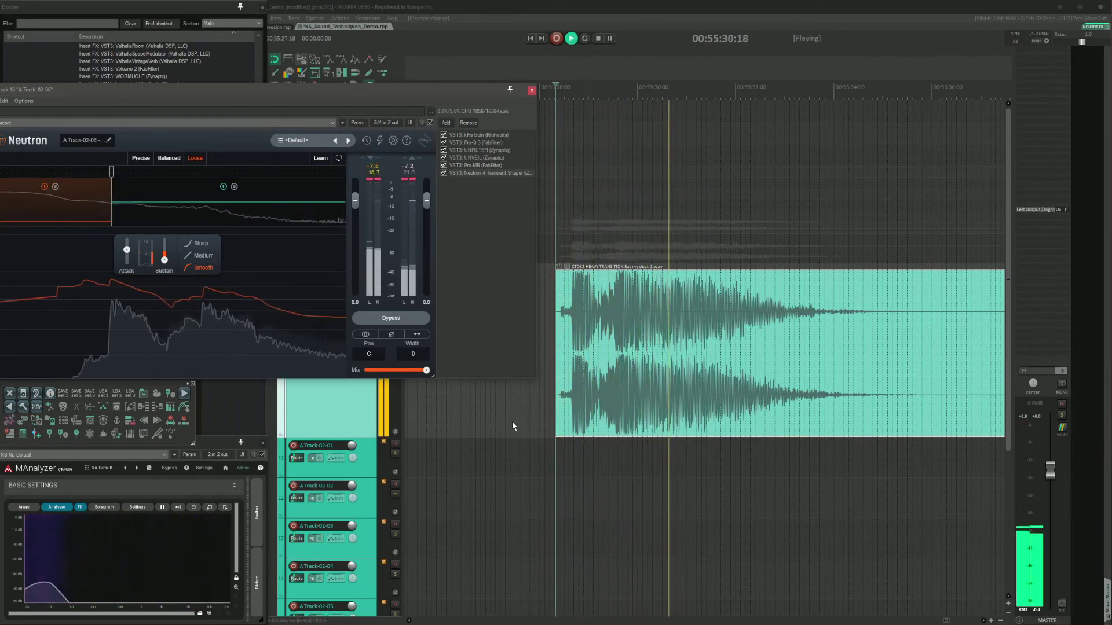
key(space)
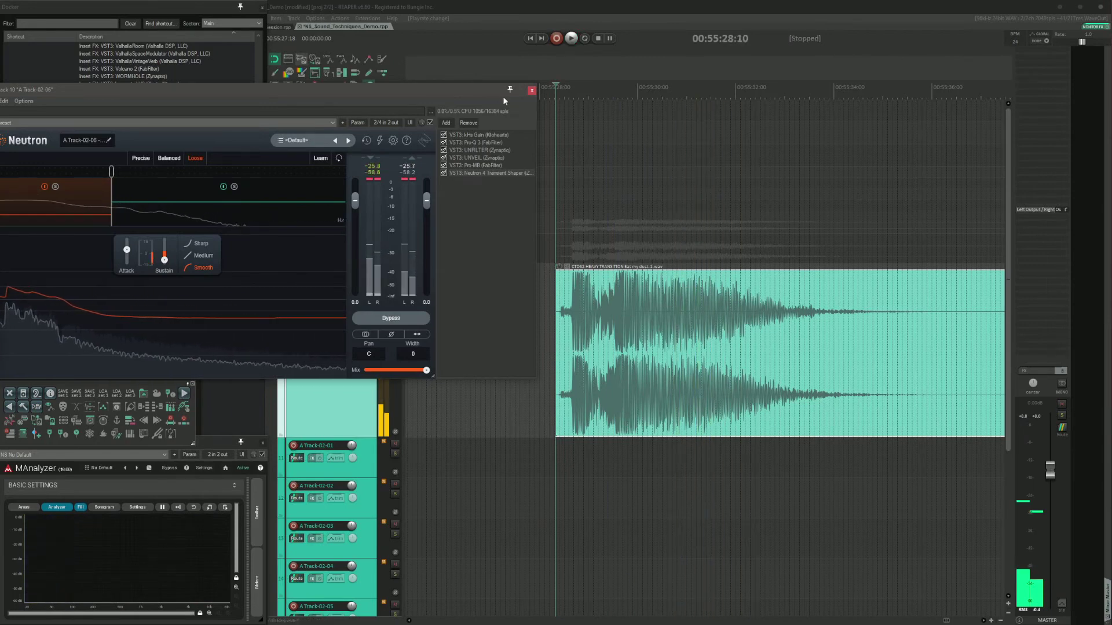
click(532, 90)
Step: Add FabFilter Saturn 2 and FabFilter Pro-L 2 to the end of the track's effects chain
key(q)
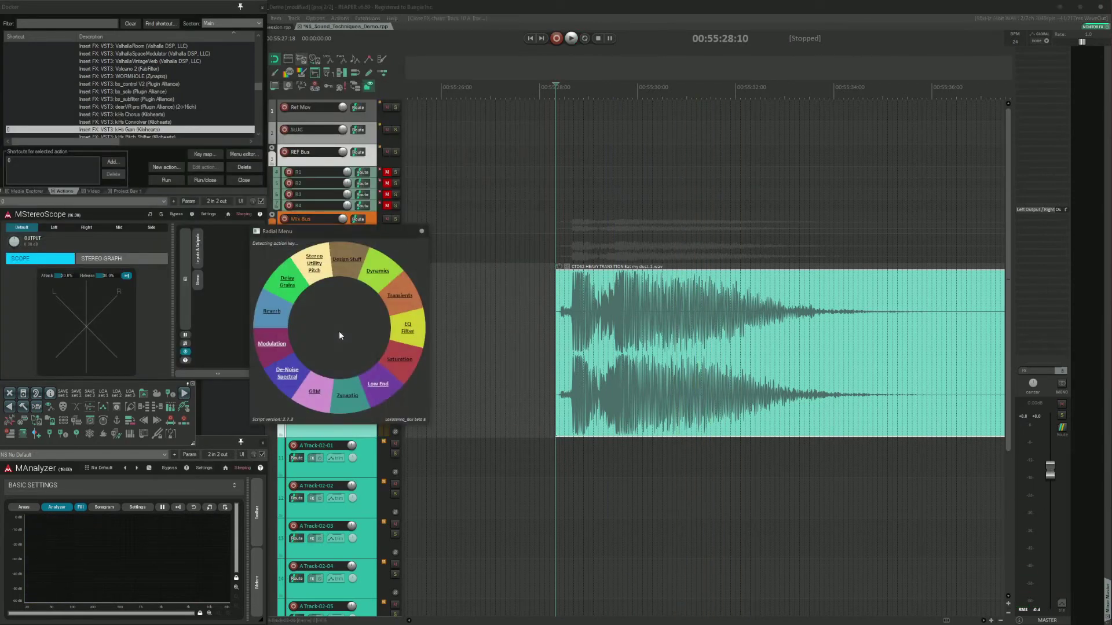
click(394, 366)
click(394, 330)
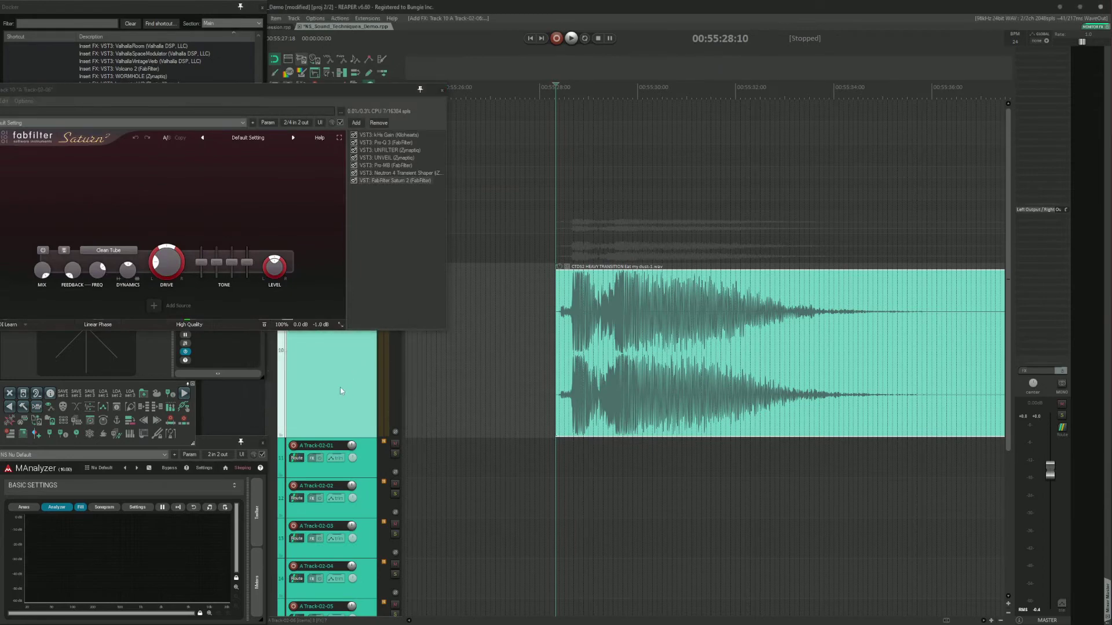
key(q)
click(383, 344)
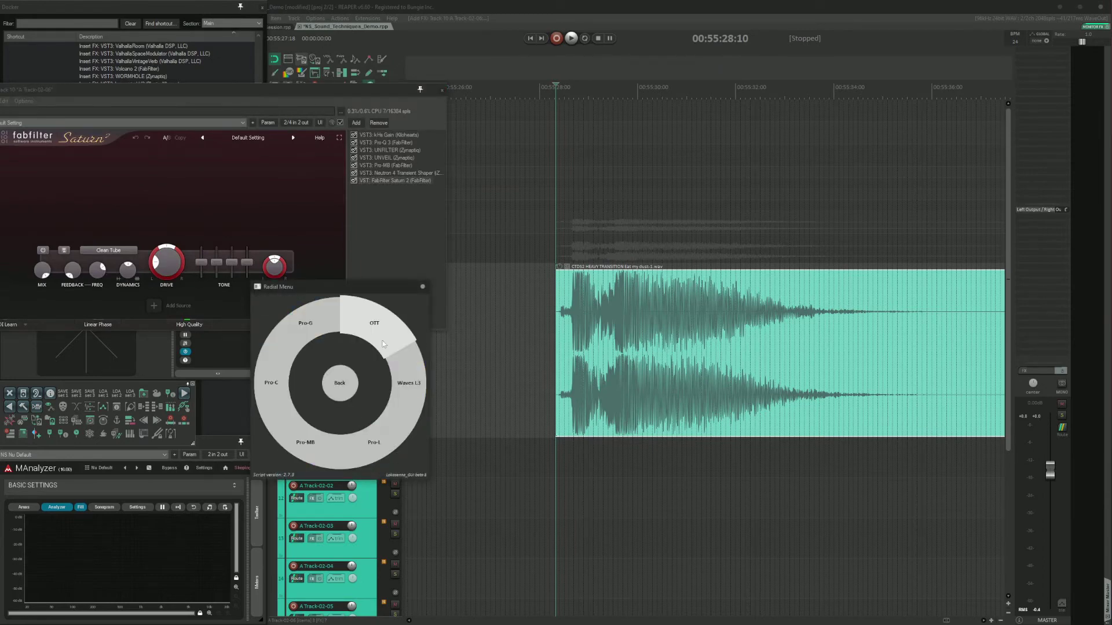
click(358, 461)
Step: Move the effects window fully into view, inspect Pro-L 2, and bypass Saturn 2
drag(241, 88, 341, 159)
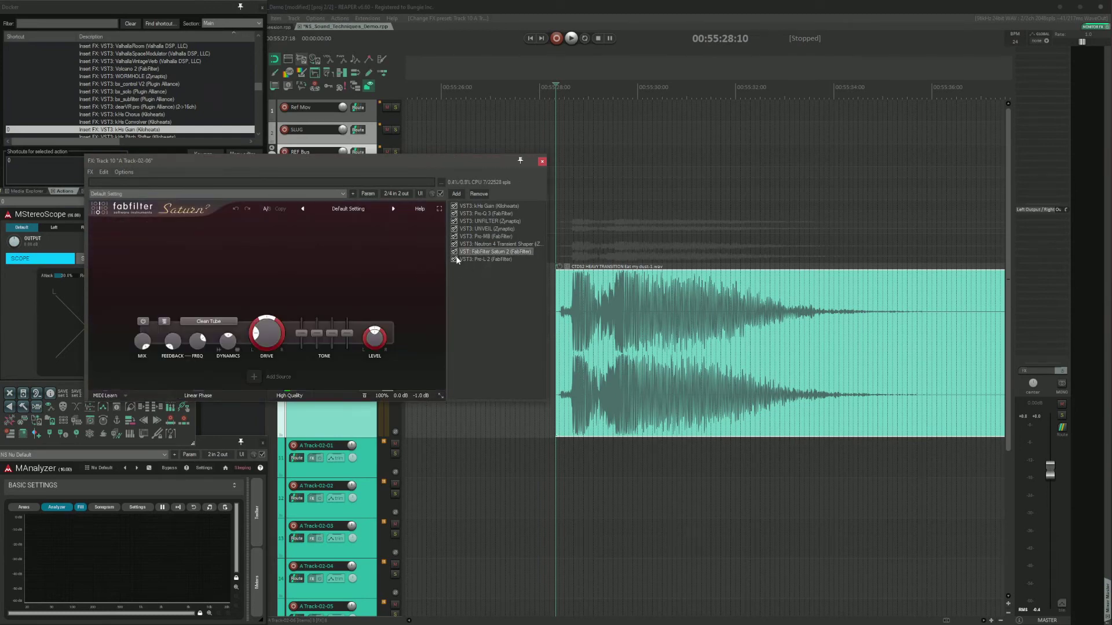
click(470, 259)
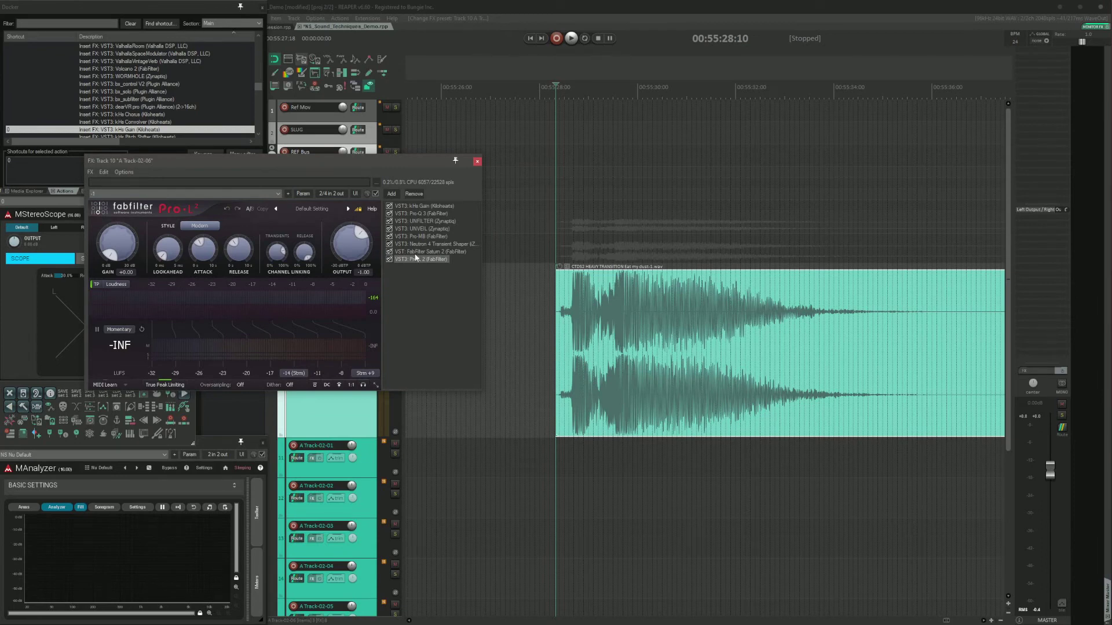
click(417, 252)
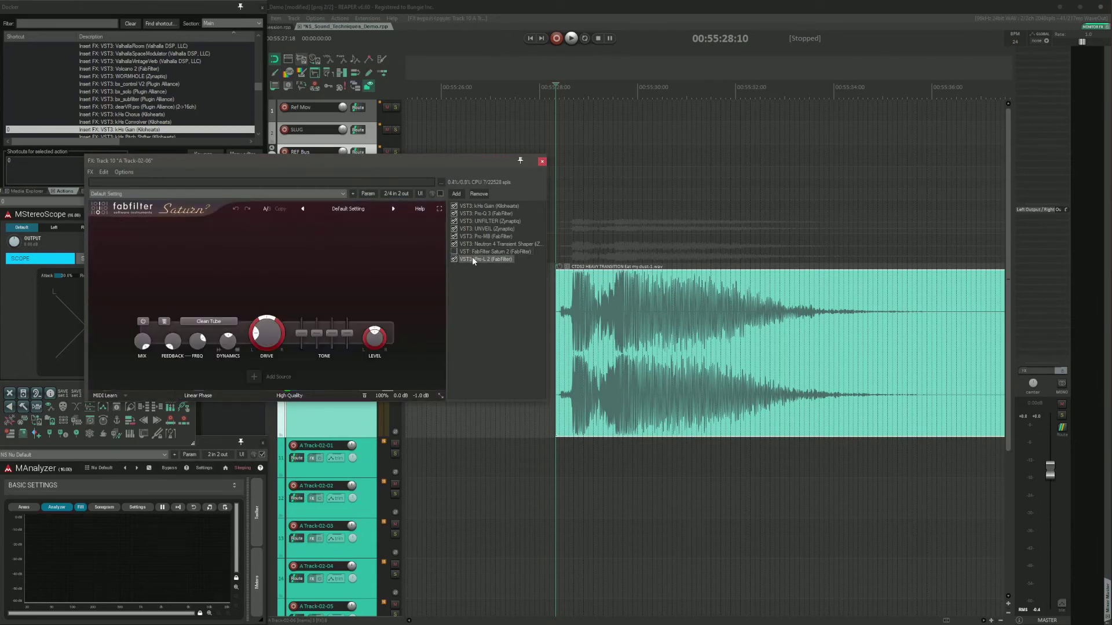
Step: Show Pro-L 2 and audition the heavy transition clip with Saturn 2 bypassed
click(473, 260)
key(space)
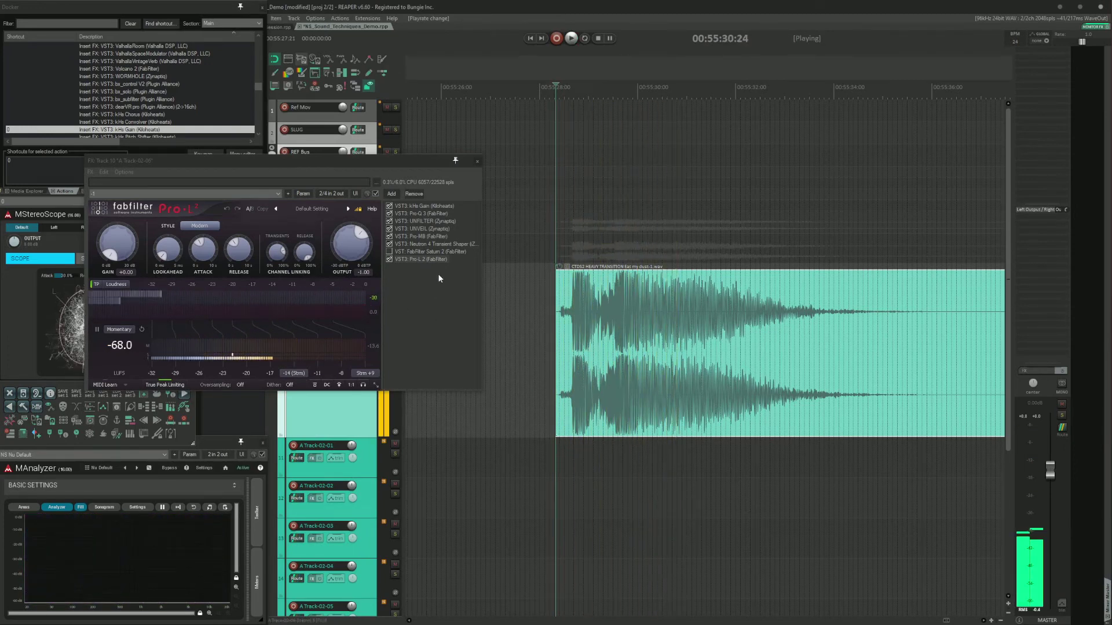
key(space)
Step: Re-enable Saturn 2 in the effects chain and play the clip through it while watching Pro-L 2
click(389, 252)
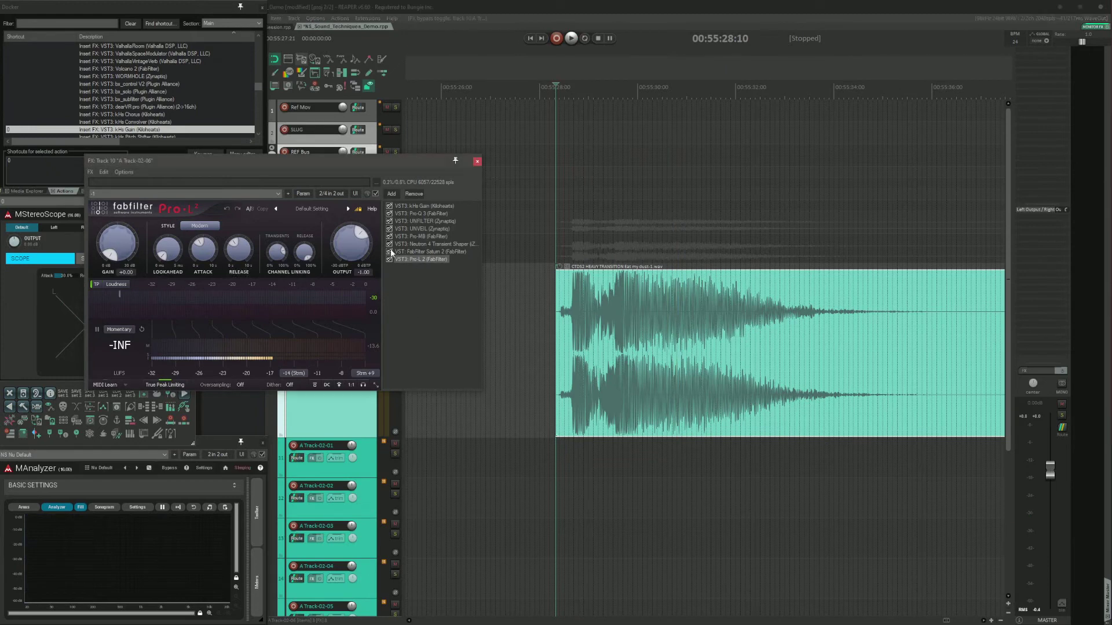
click(481, 260)
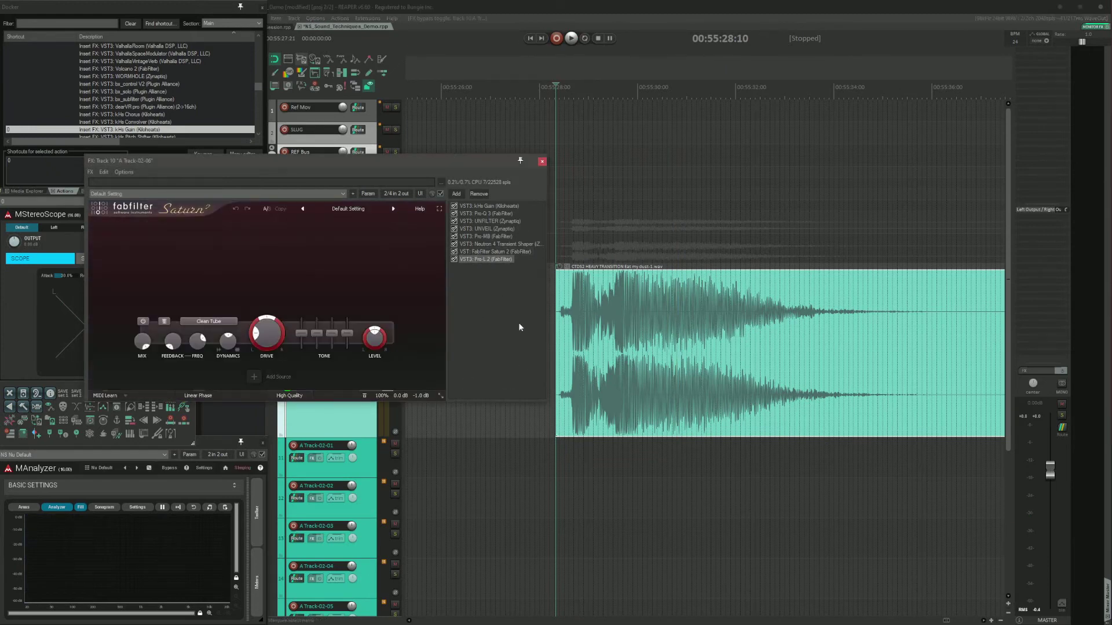
key(space)
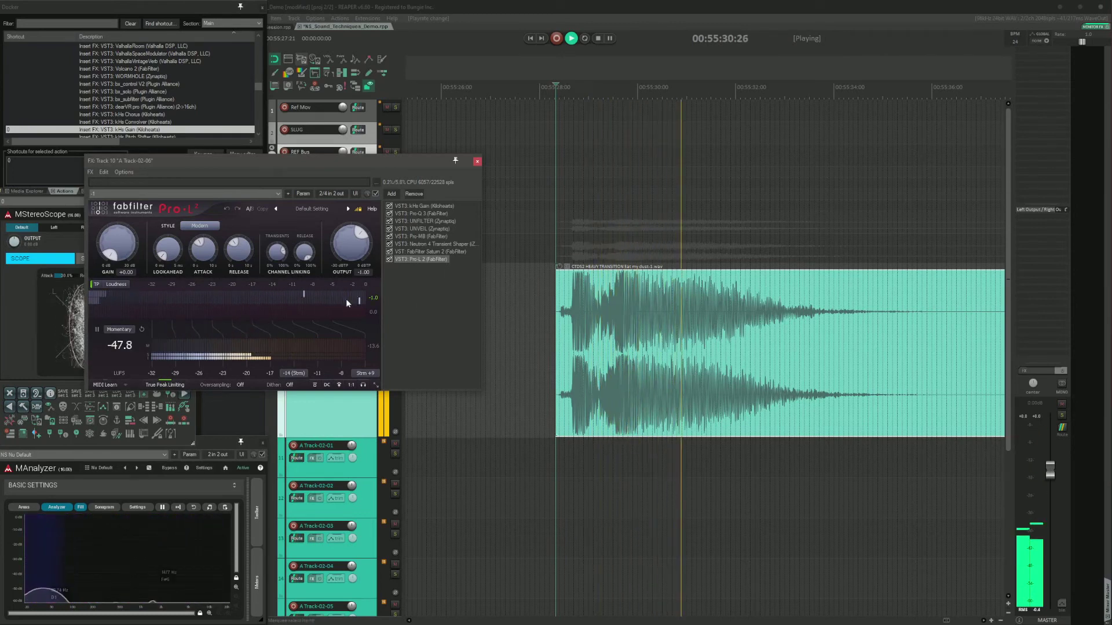
key(space)
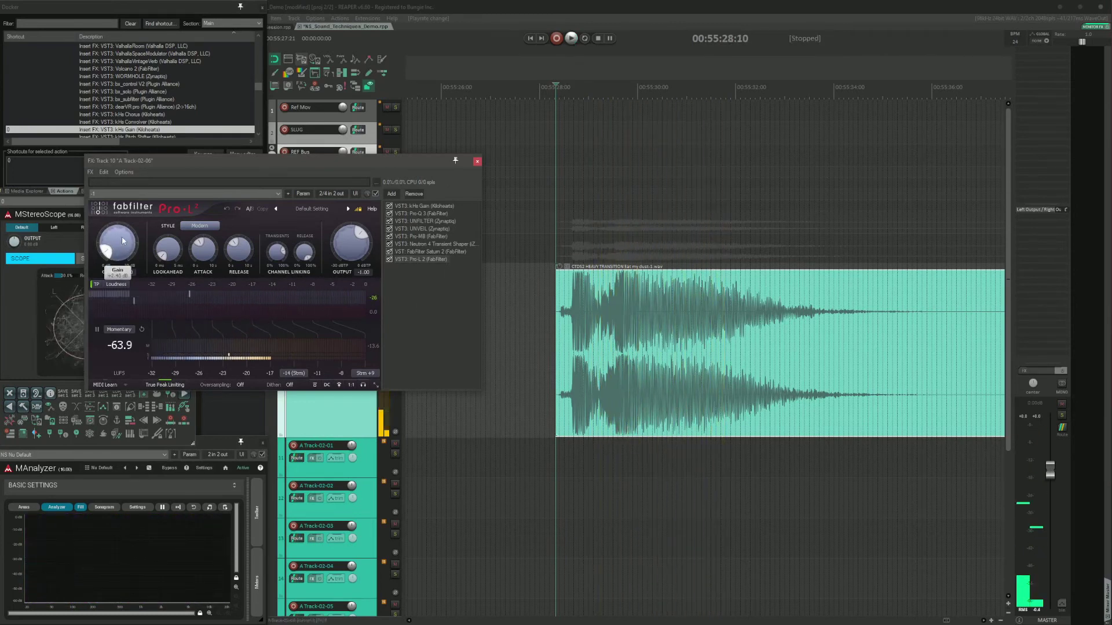
Step: Raise the Pro-L 2 gain to +2.31 dB and audition the clip through the limiter
drag(125, 249, 114, 238)
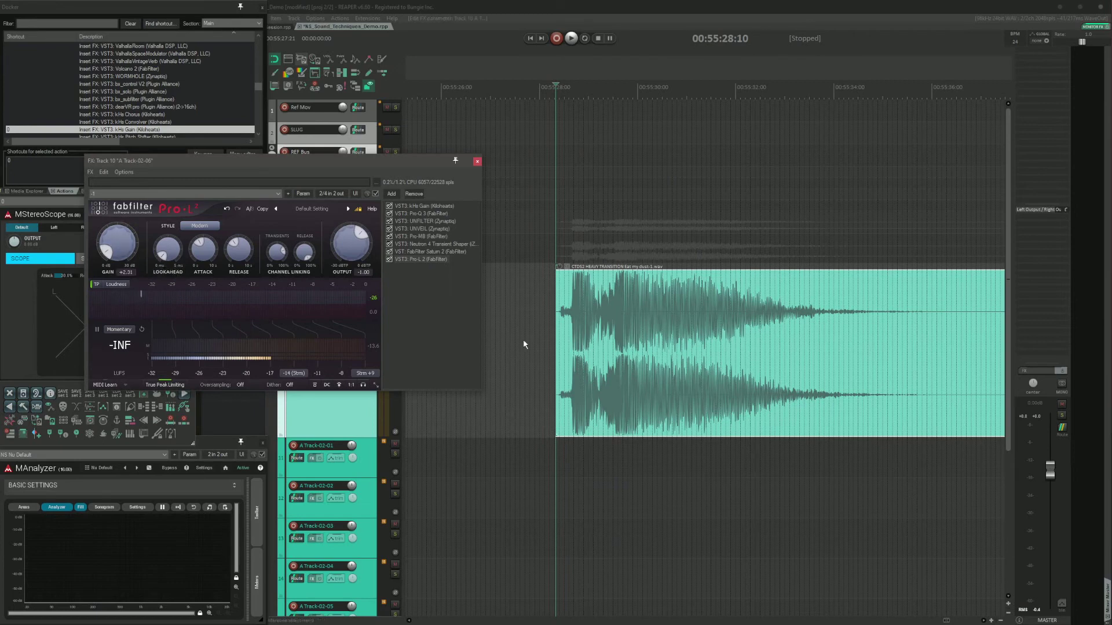
click(526, 342)
key(space)
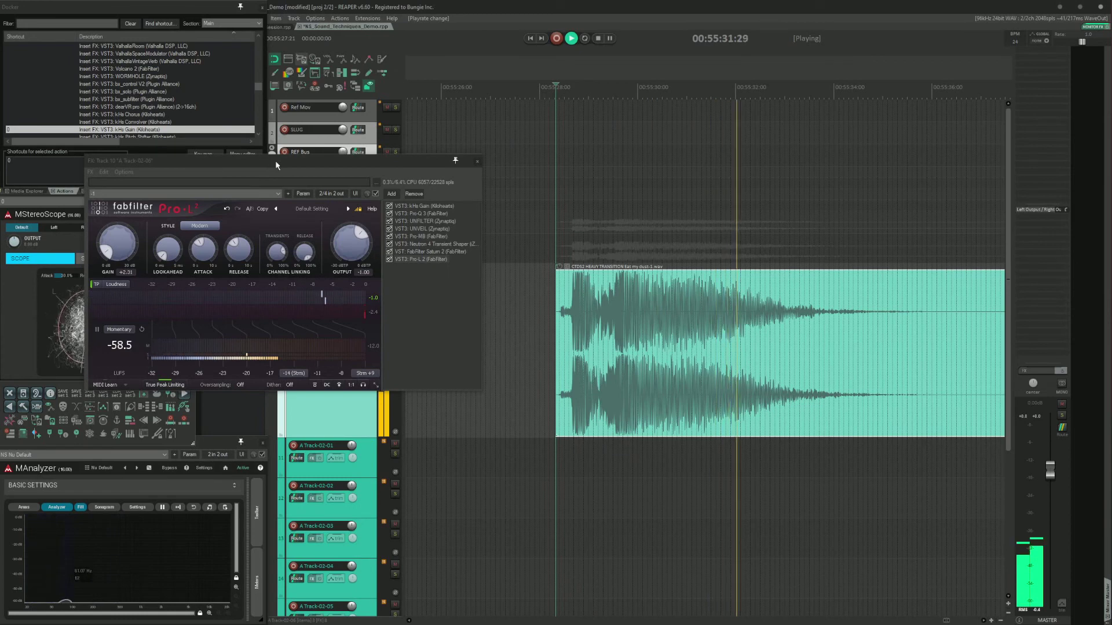
key(space)
Step: Move the effects window clear of the track controls and compare playback with A Track-02-06's effects chain bypassed and re-enabled
drag(276, 161, 641, 35)
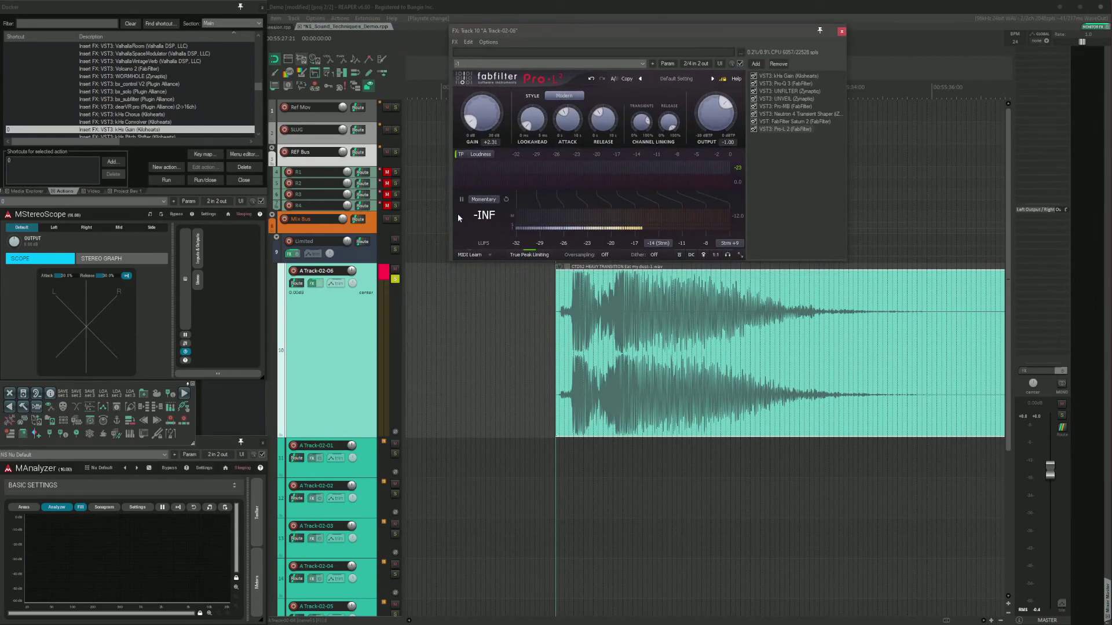
click(319, 286)
key(space)
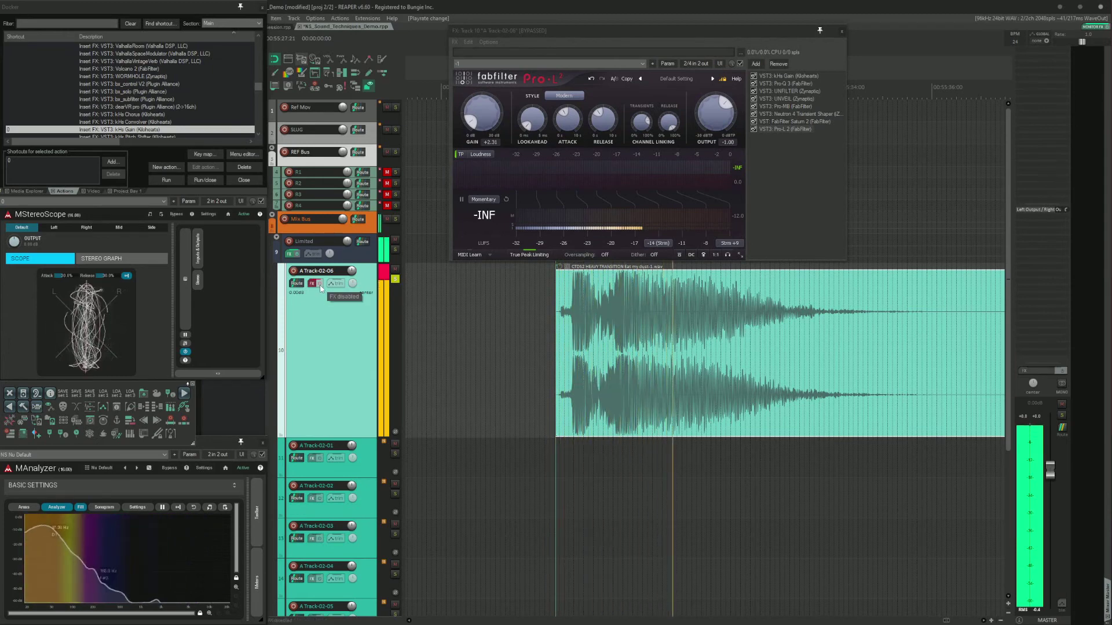
key(space)
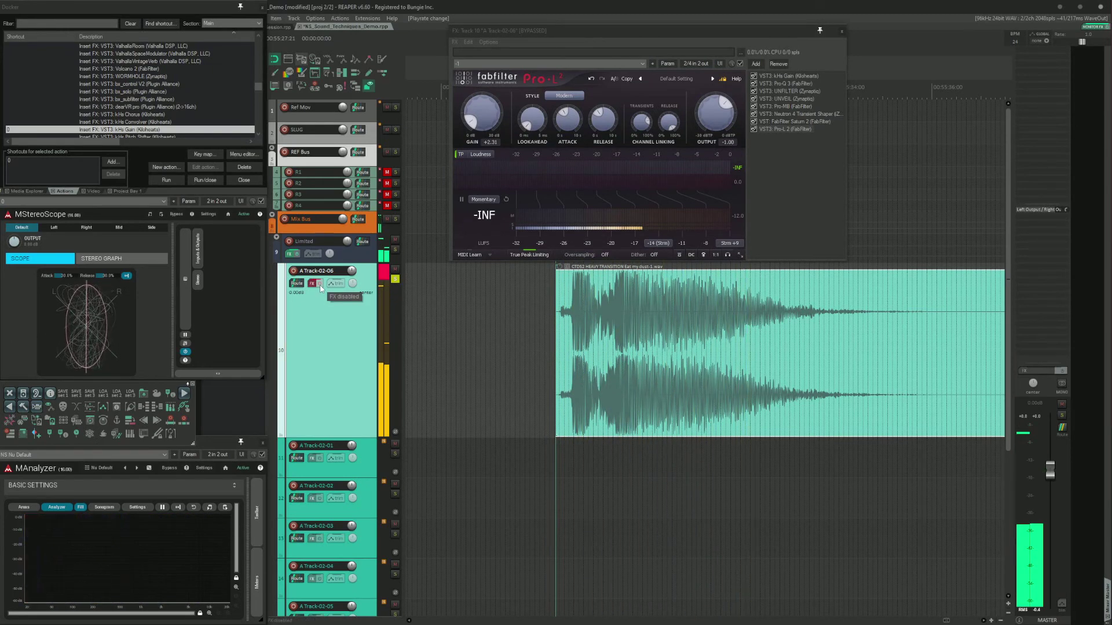
click(320, 284)
key(space)
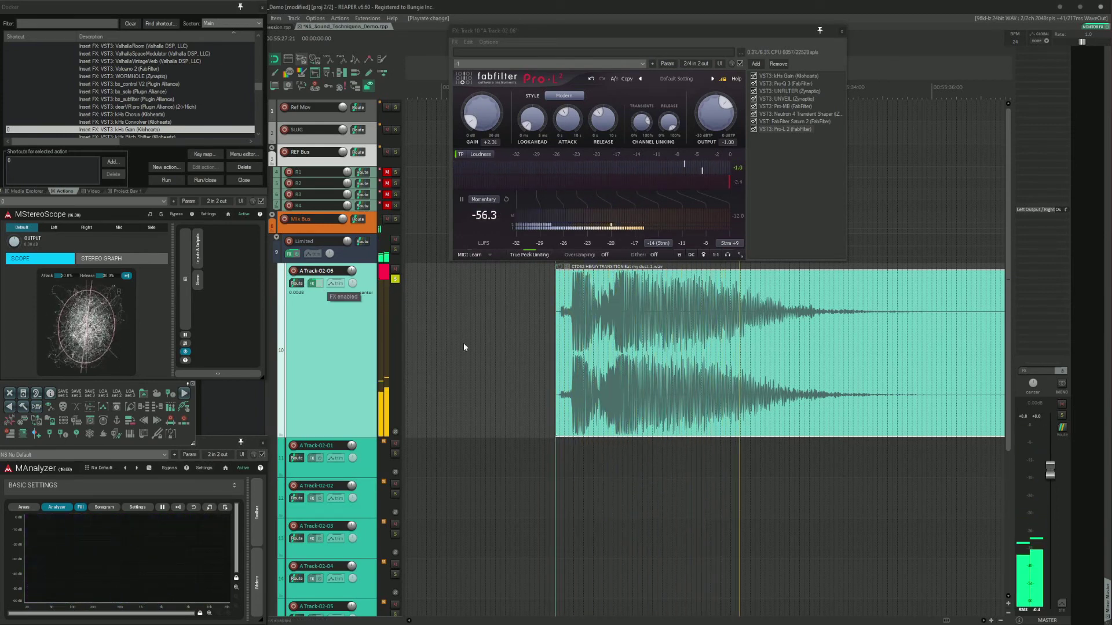
key(space)
Step: Look over the whole four-hit transition clip and the neighbouring clip on A Track-02-06, ending on the first two hits
click(490, 338)
key(Tab)
scroll(490, 338, down, 5)
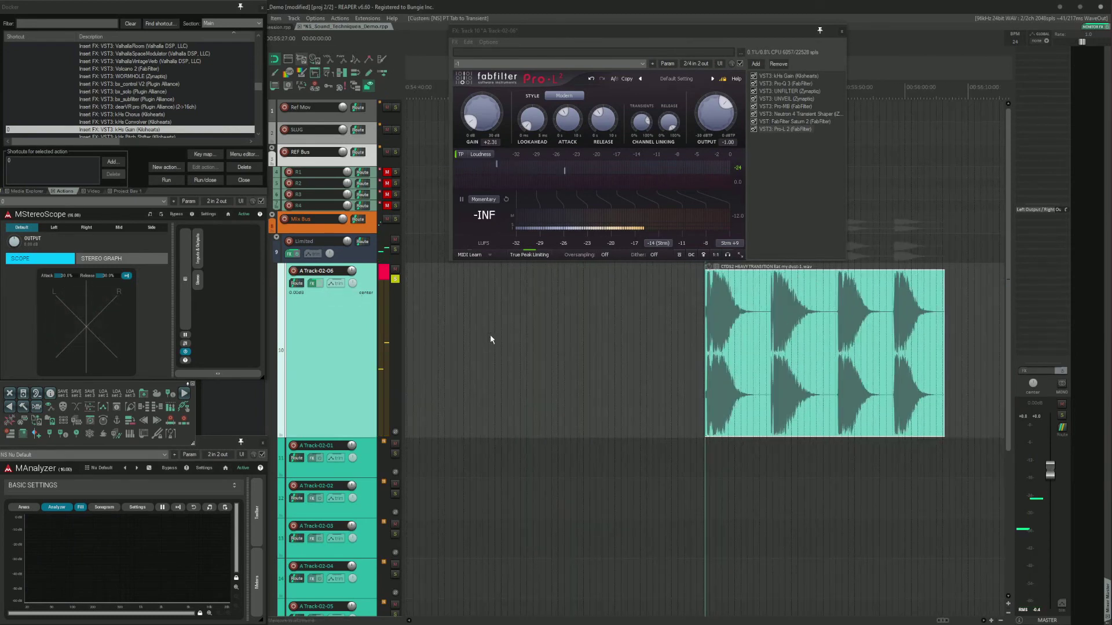
scroll(490, 338, right, 3)
scroll(489, 338, right, 4)
scroll(490, 338, left, 5)
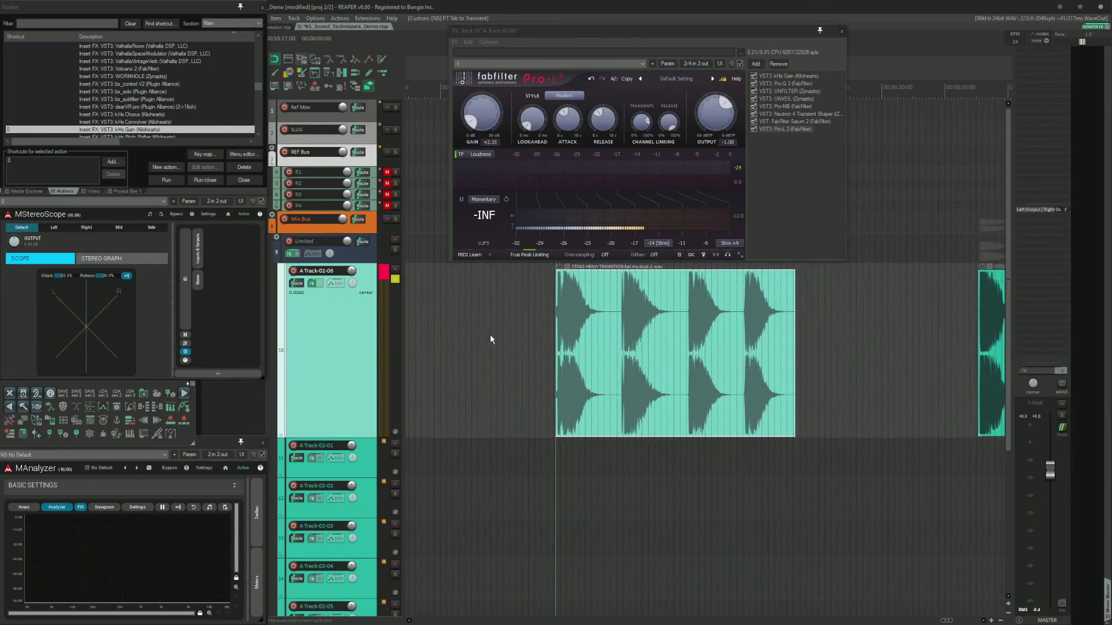
scroll(490, 335, right, 1)
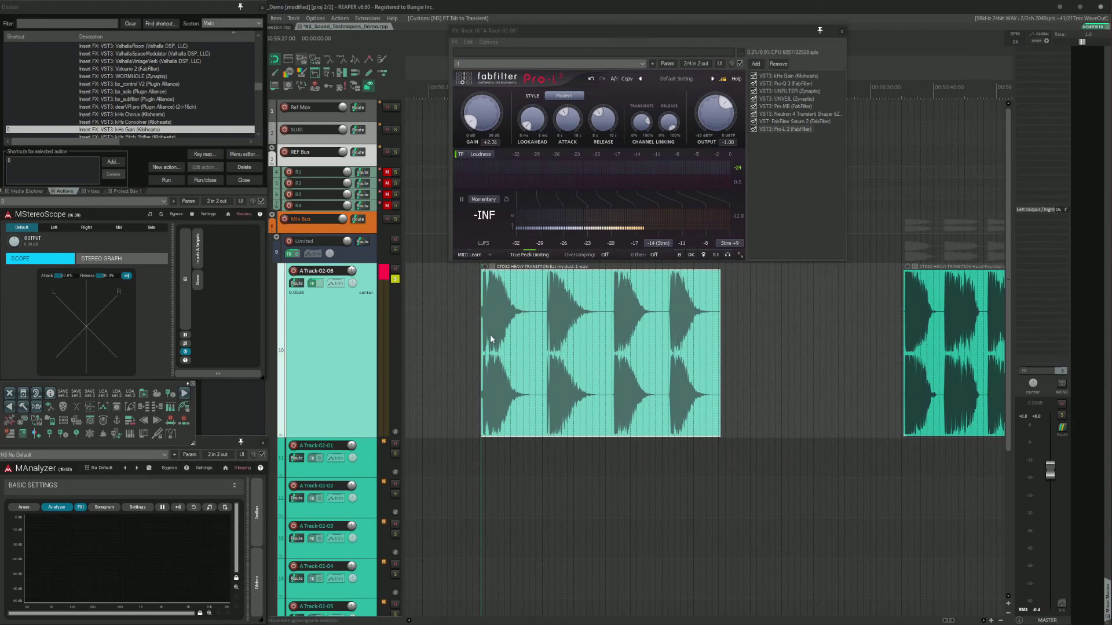
scroll(490, 335, up, 4)
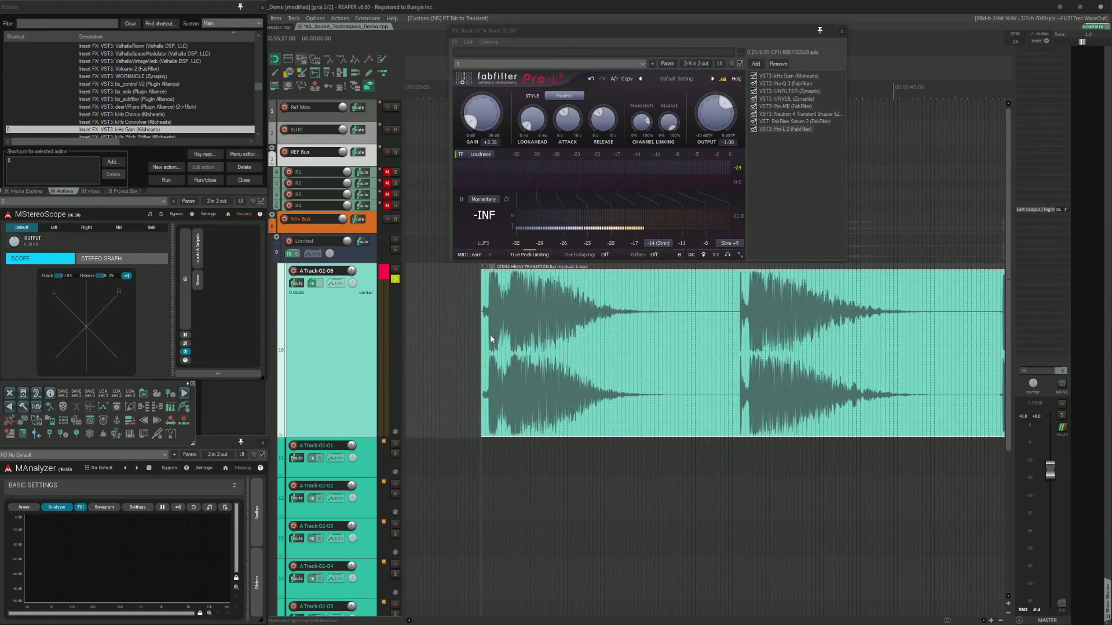